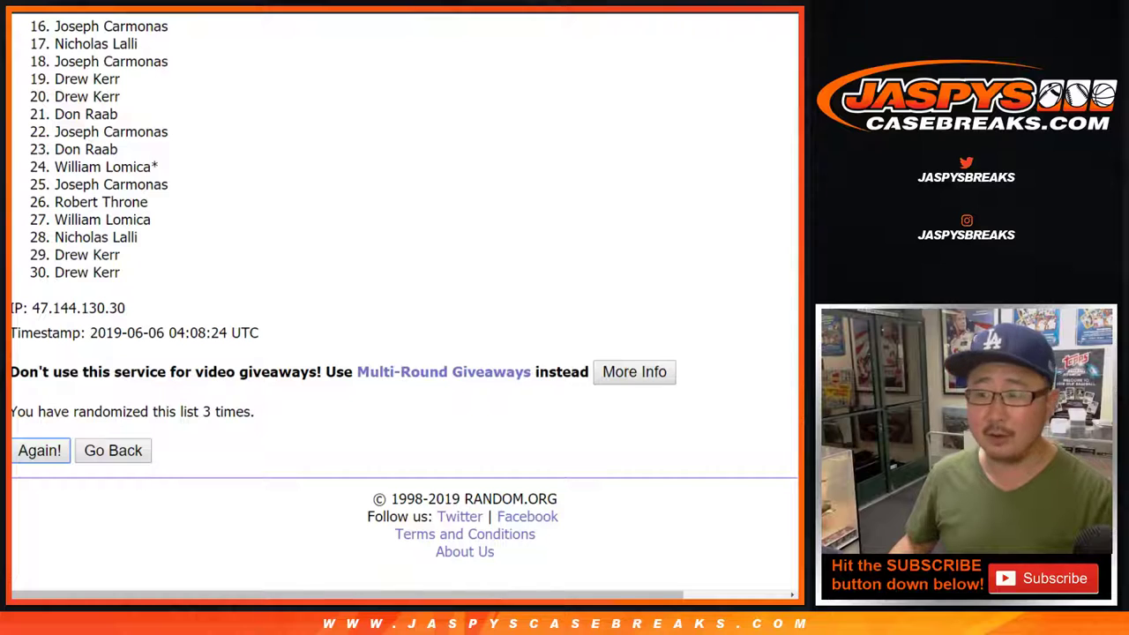
Reshuffle the 30 buyer names on RANDOM.ORG until the randomized count reaches 10.
key("Return")
scroll(404, 300, "down", 6)
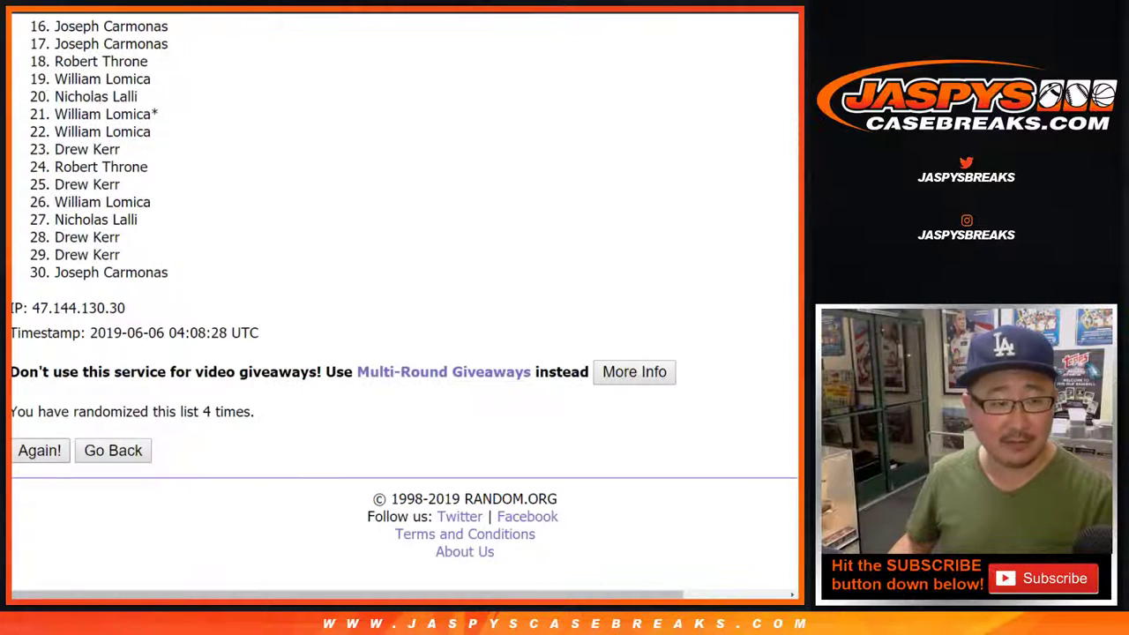
key("Return")
scroll(404, 300, "down", 6)
key("Return")
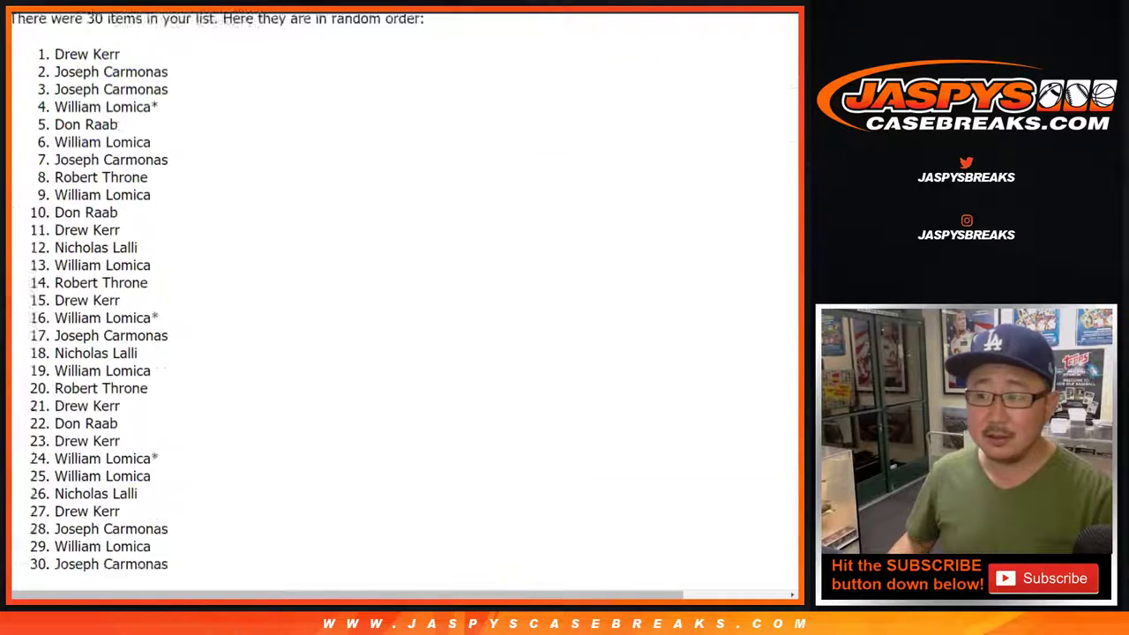
scroll(404, 299, "down", 6)
key("Return")
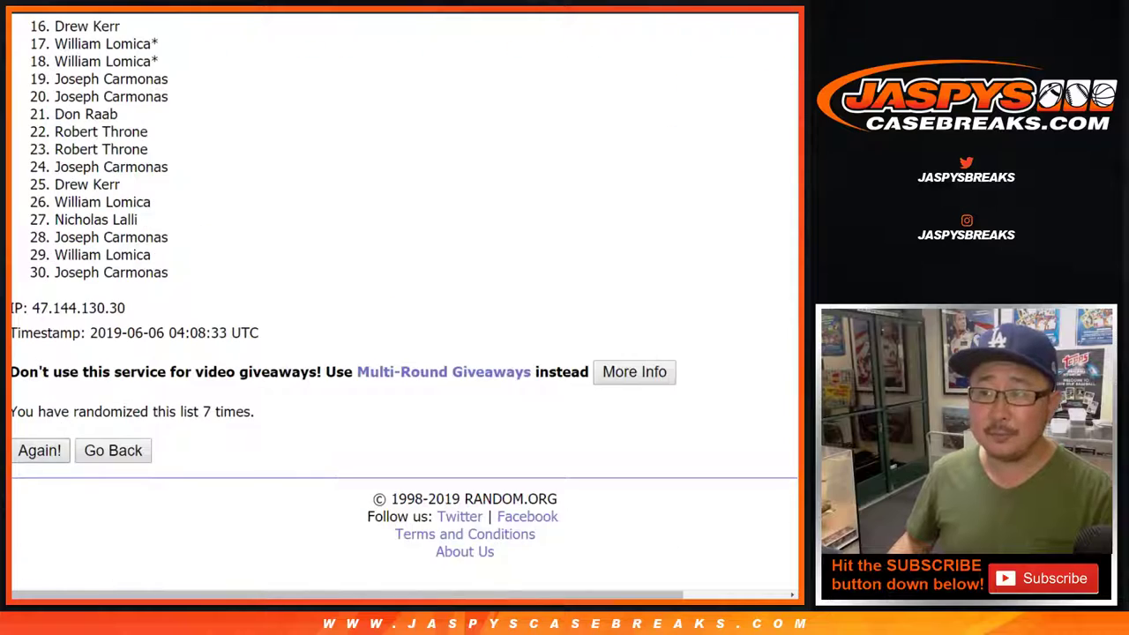
key("Return")
key("Return")
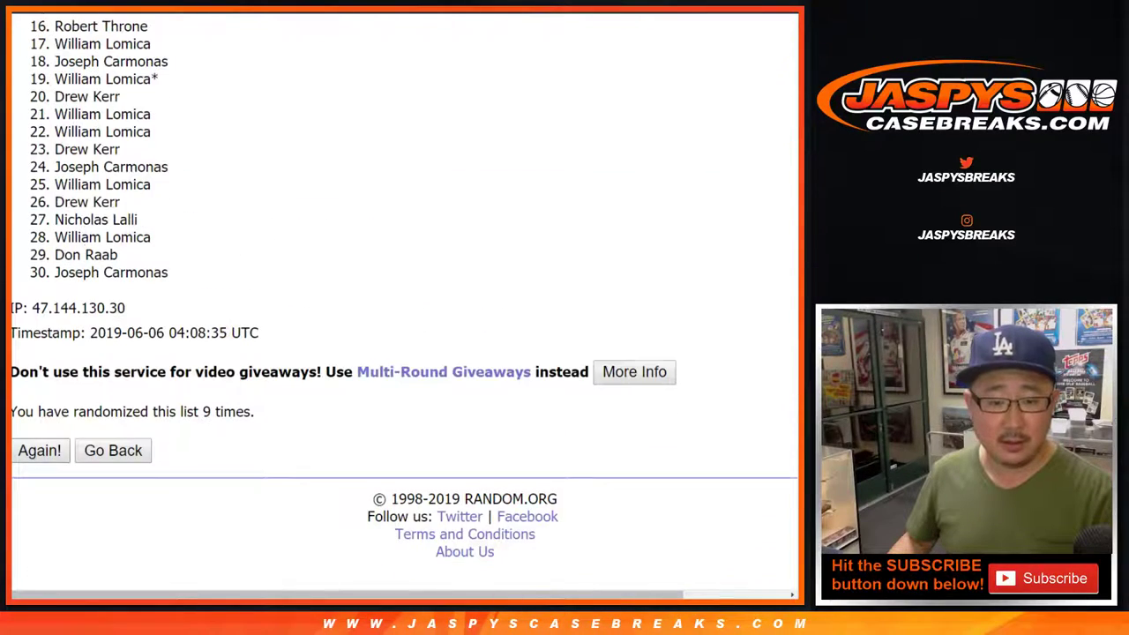
key("Return")
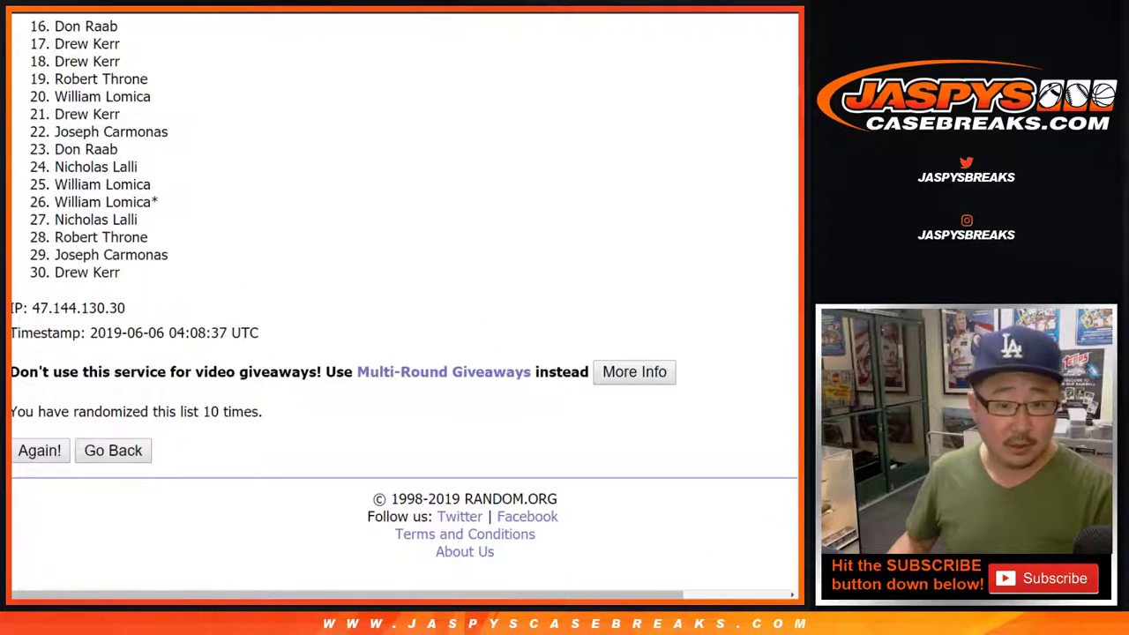
key("Return")
Paste the 30 shuffled buyer names into A1:A30, then return to the team randomizer.
mouse_move(64, 319)
left_mouse_down()
mouse_move(132, 582)
mouse_move(176, 374)
mouse_move(132, 256)
mouse_move(124, 276)
left_mouse_up()
key("ctrl+c")
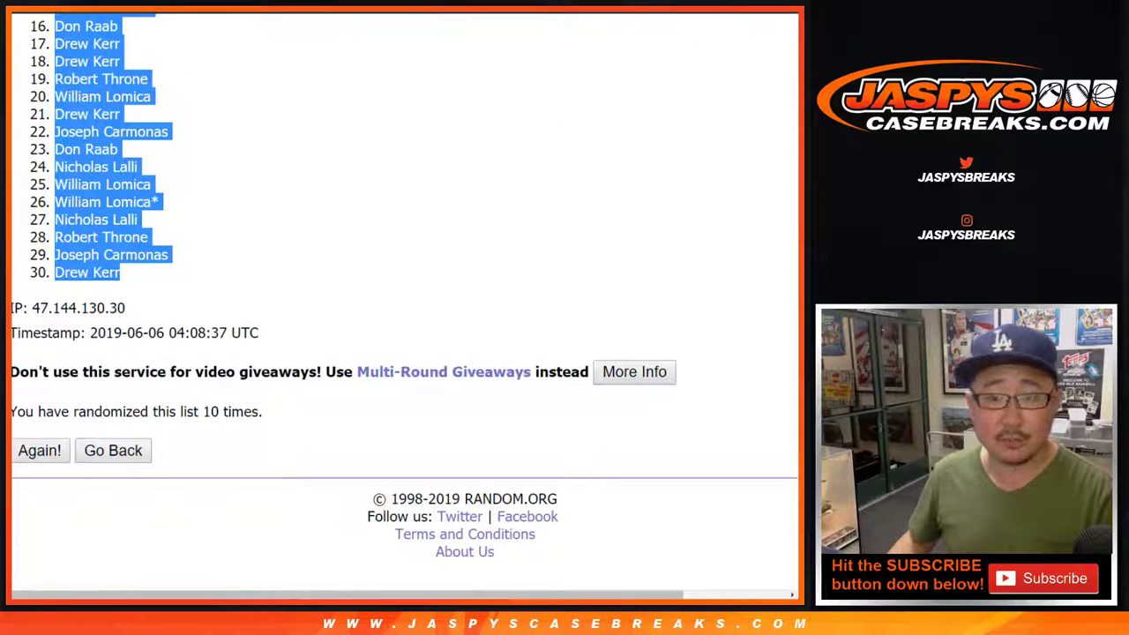
key("alt+Tab")
right_click(91, 119)
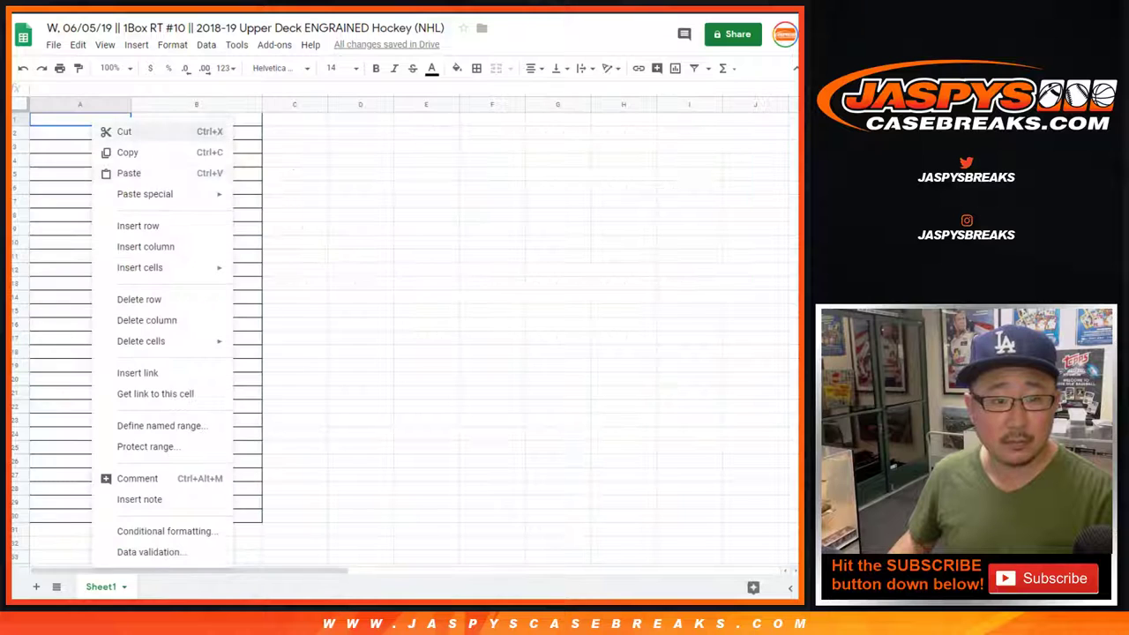
left_click(126, 172)
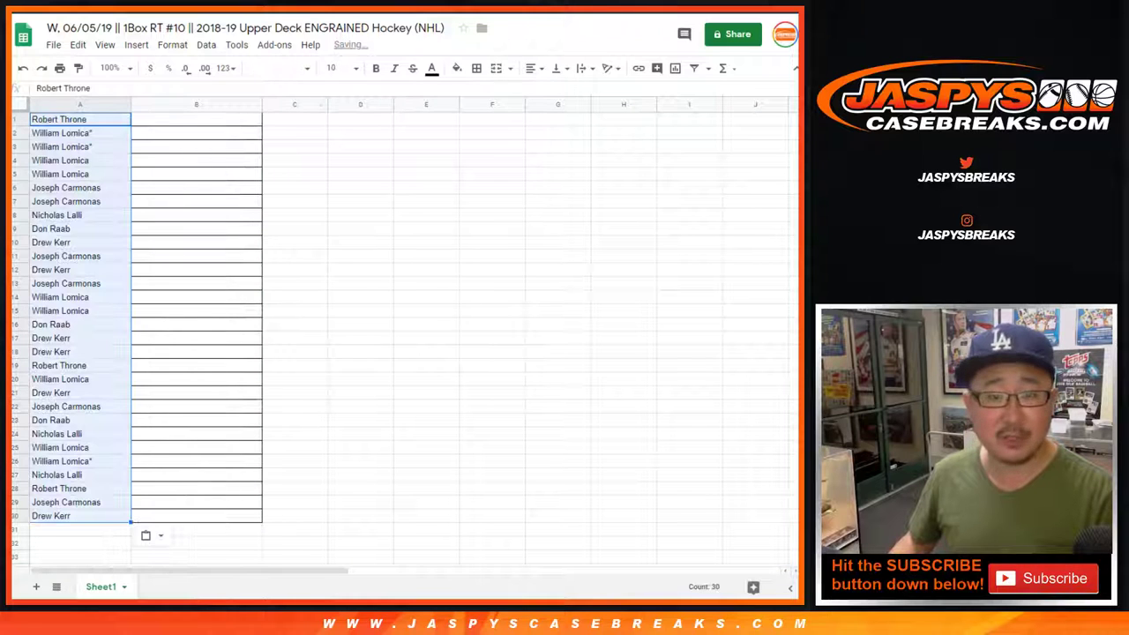
key("alt+Tab")
key("ctrl+Tab")
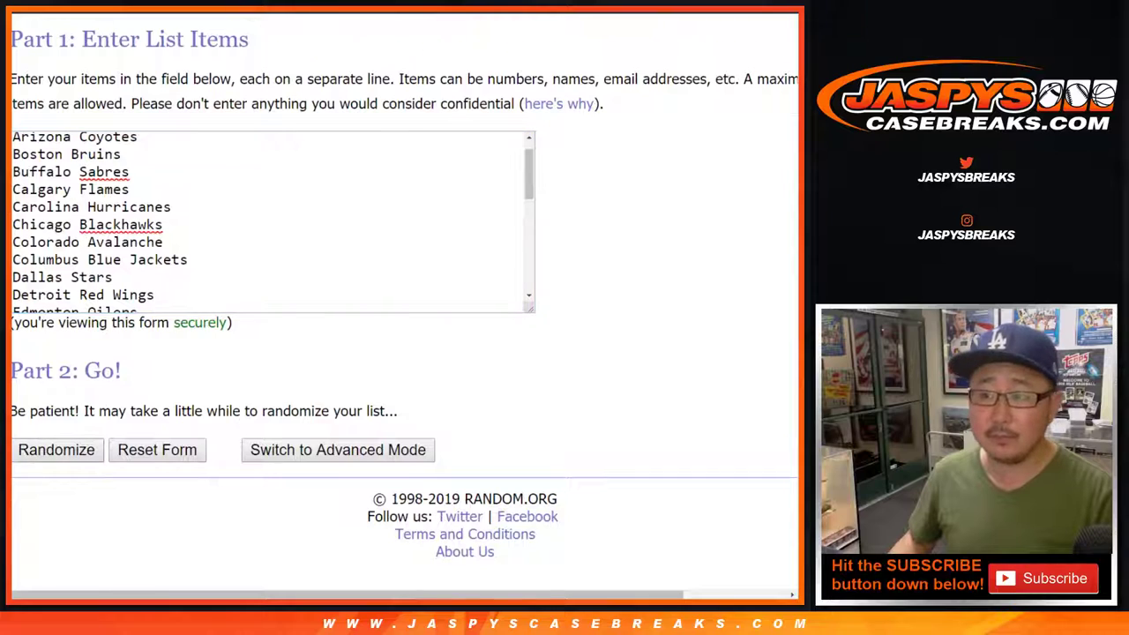
Shuffle the 30 NHL team names ten times on RANDOM.ORG.
left_click(56, 450)
left_click(39, 449)
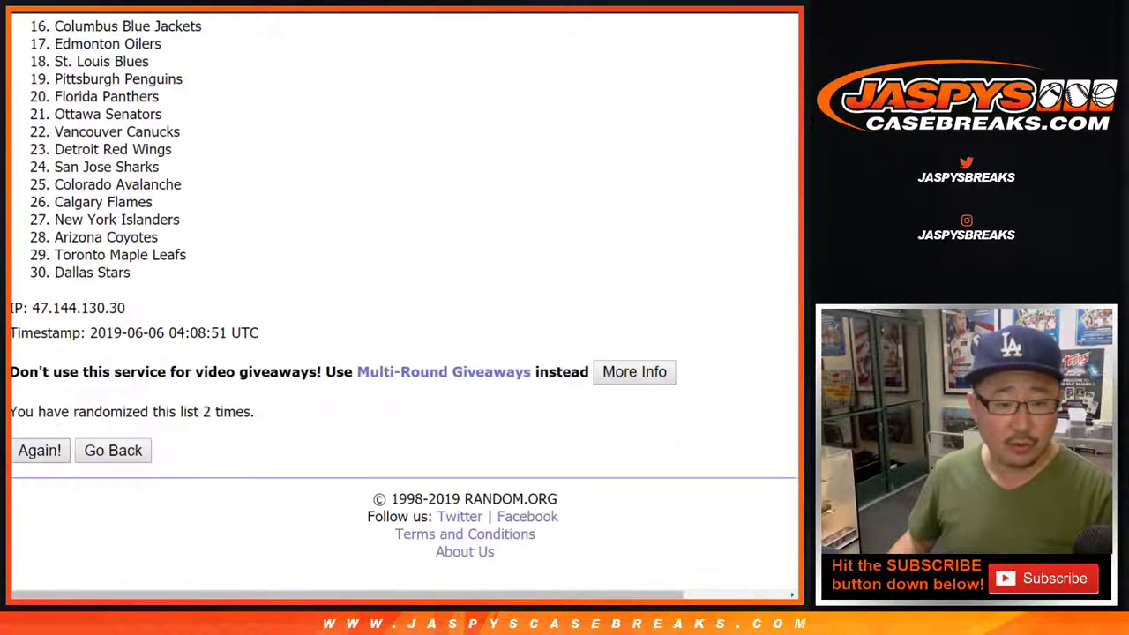
left_click(40, 450)
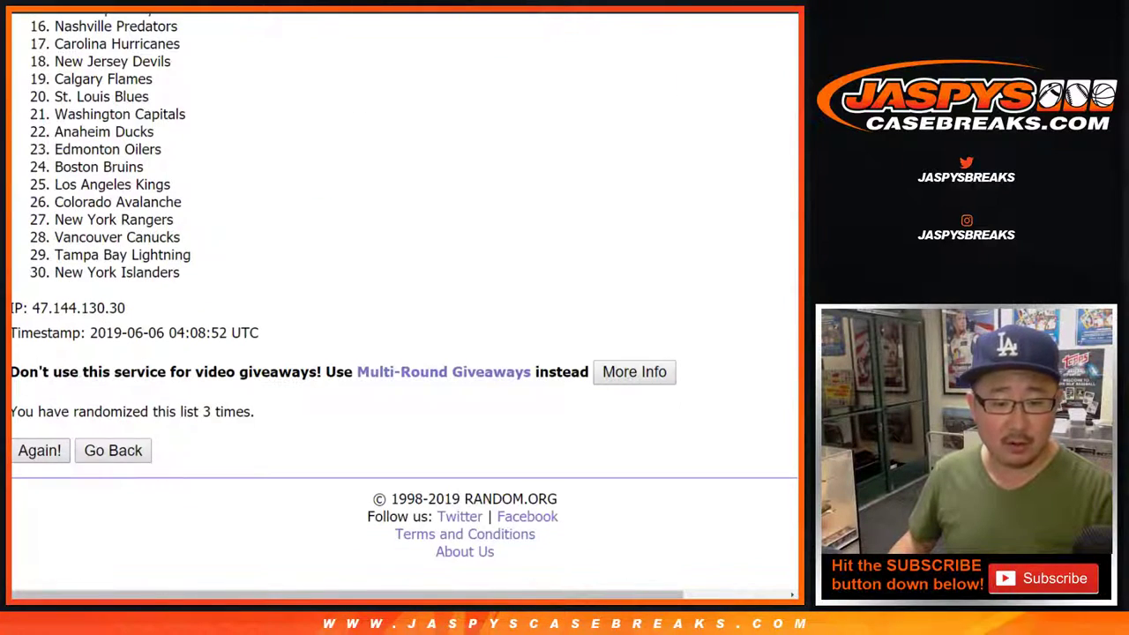
left_click(40, 449)
left_click(40, 450)
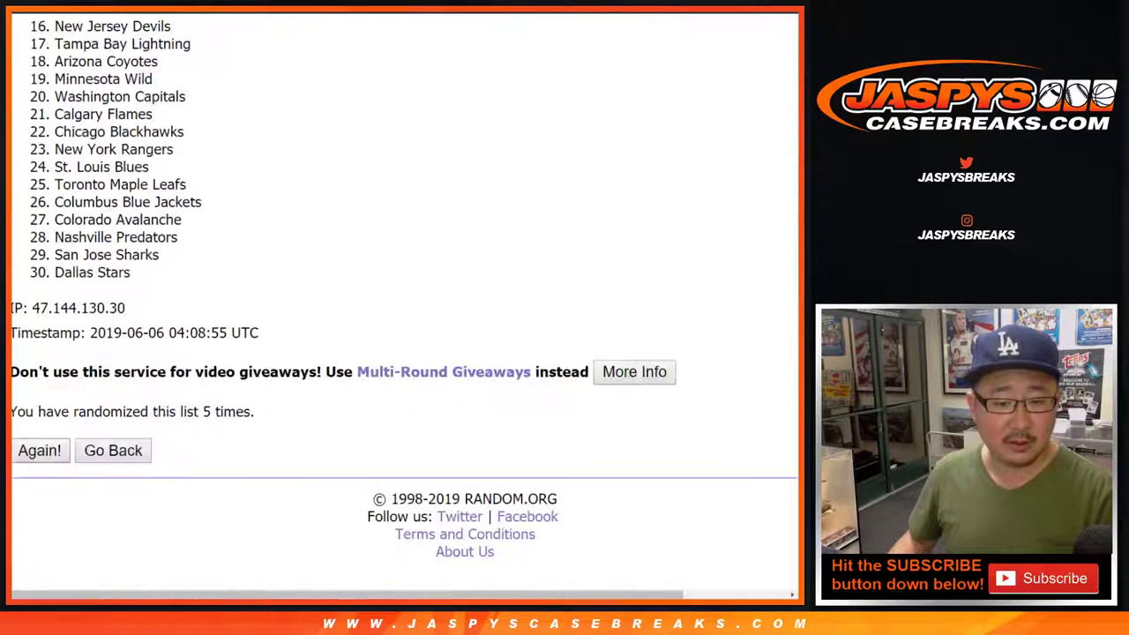
left_click(40, 449)
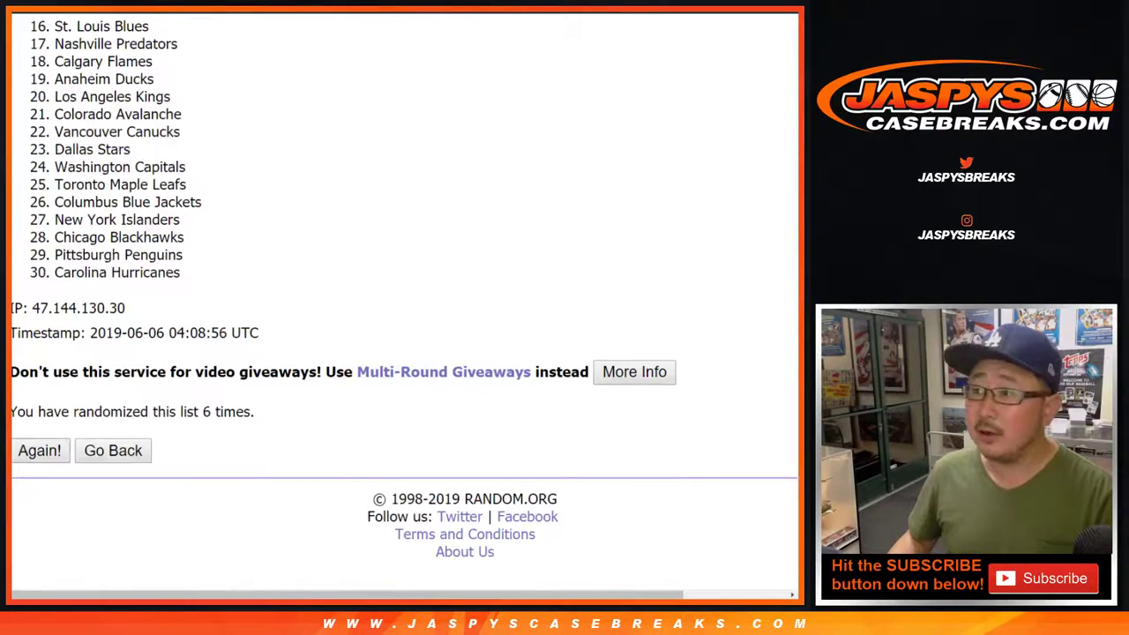
left_click(39, 450)
left_click(39, 450)
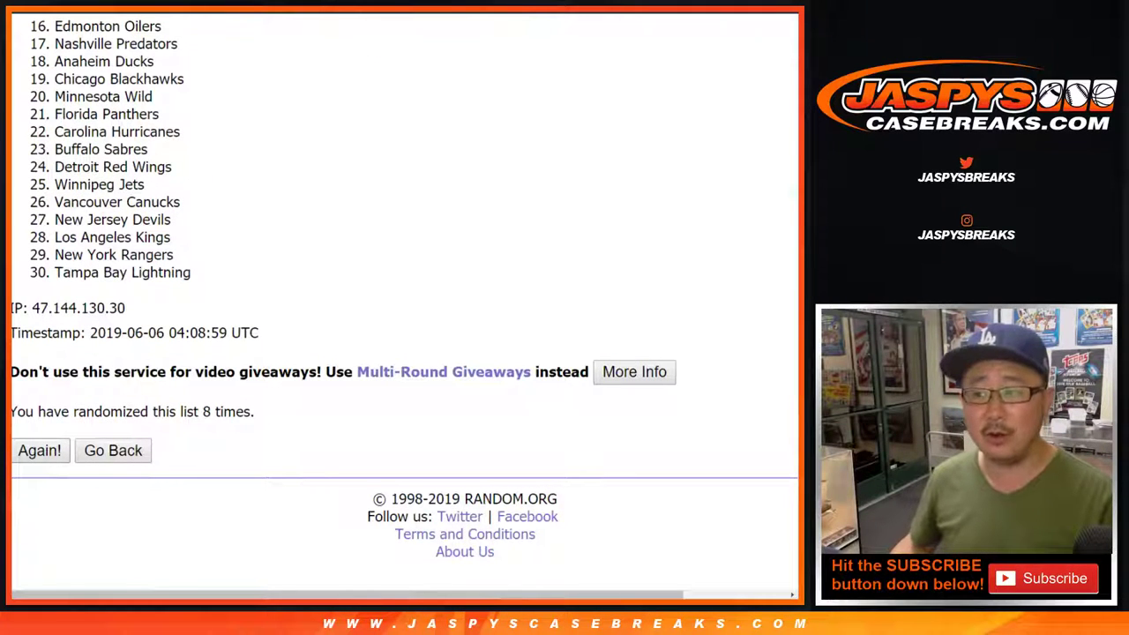
left_click(40, 450)
scroll(39, 450, "down", 5)
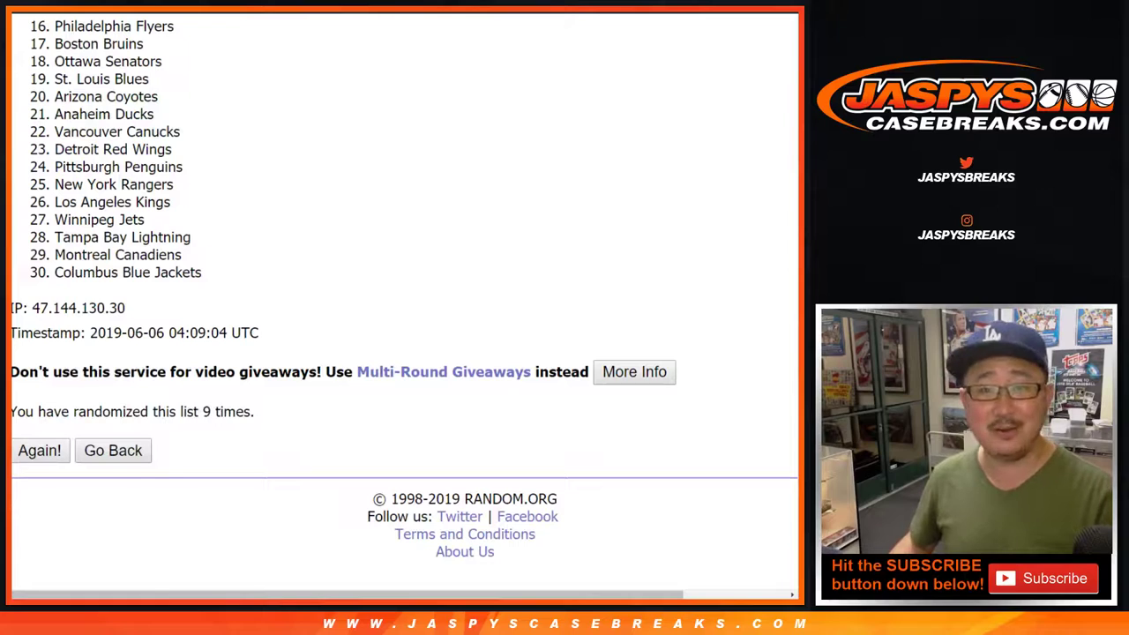
left_click(38, 448)
Select all 30 team names in their final shuffled order.
scroll(404, 304, "down", 5)
left_click_drag(202, 411, 262, 411)
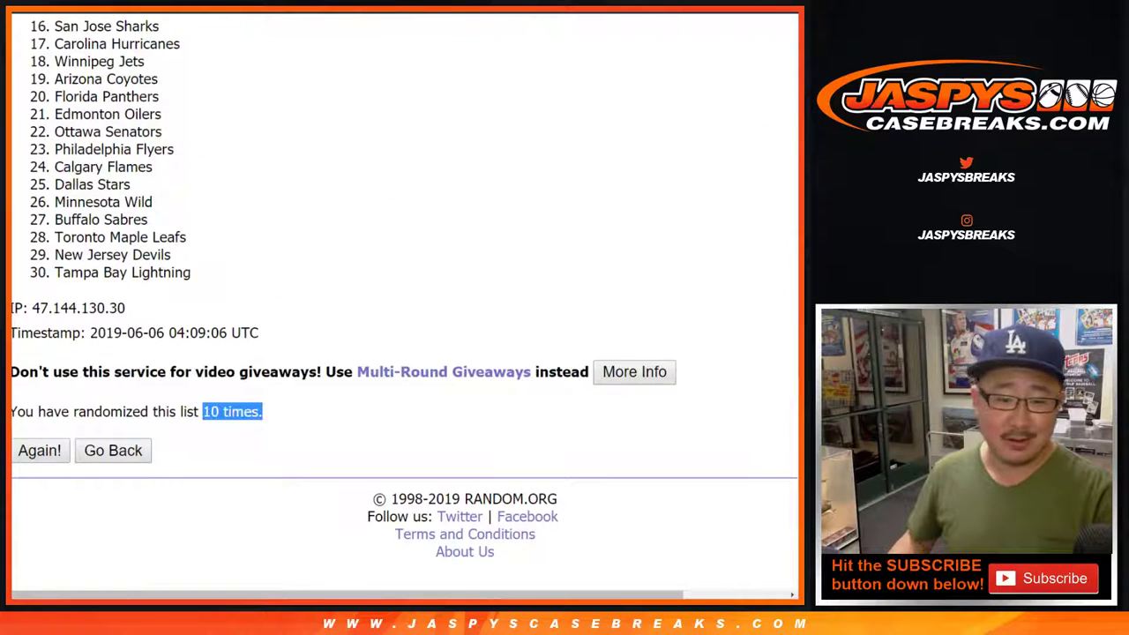
scroll(263, 411, "up", 5)
left_click_drag(53, 317, 191, 273)
key("ctrl+c")
scroll(210, 586, "down", 3)
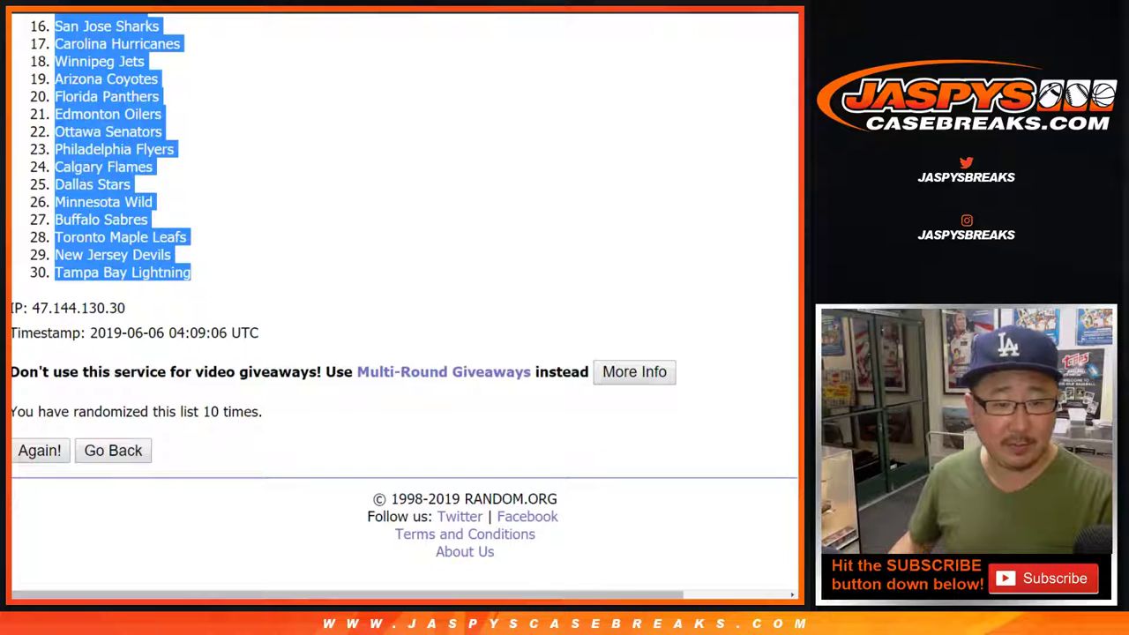
Paste the 30 shuffled team names into B1:B30 beside the buyers.
key("alt+Tab")
left_click(196, 119)
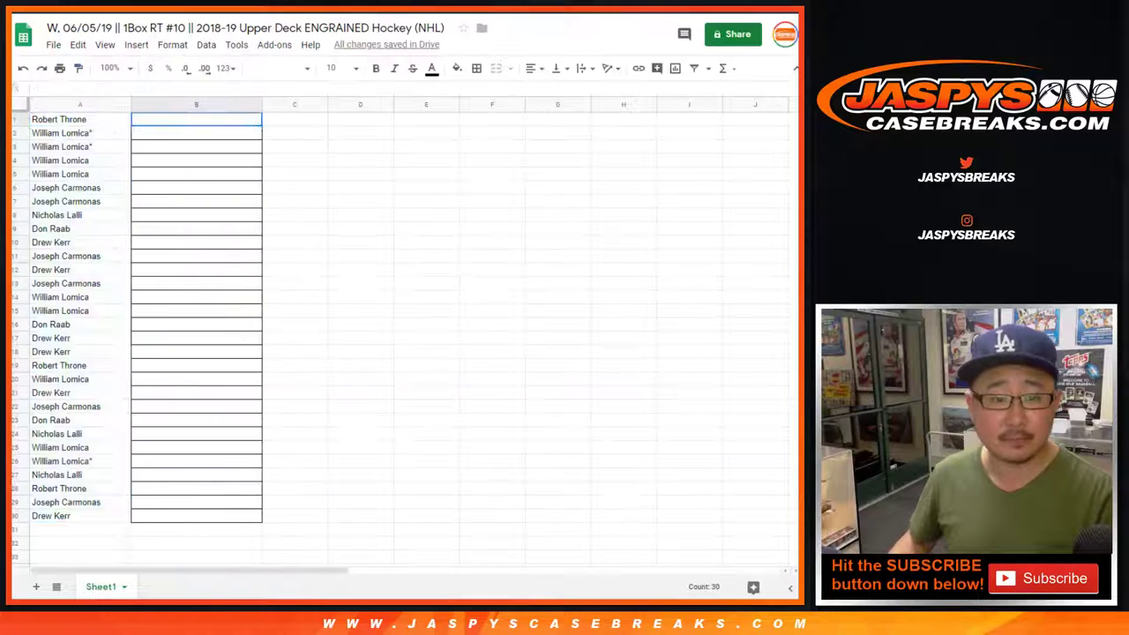
right_click(188, 123)
left_click(223, 176)
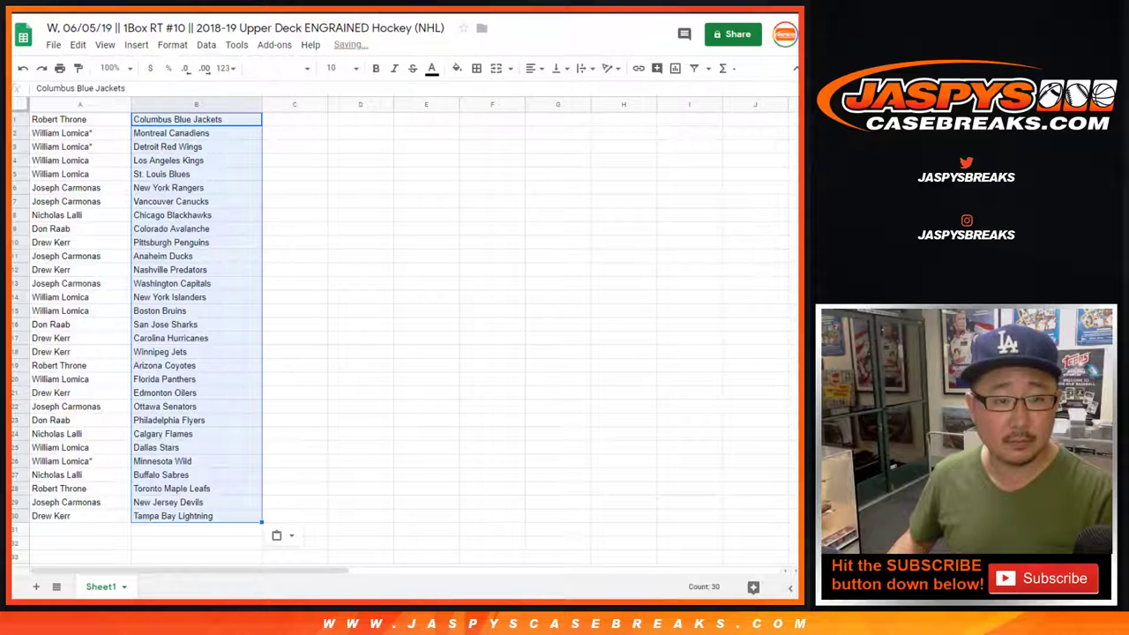
Set all sheet text to font size 14 and zoom the view to 150%.
key("ctrl+a")
left_click(279, 68)
left_click(335, 68)
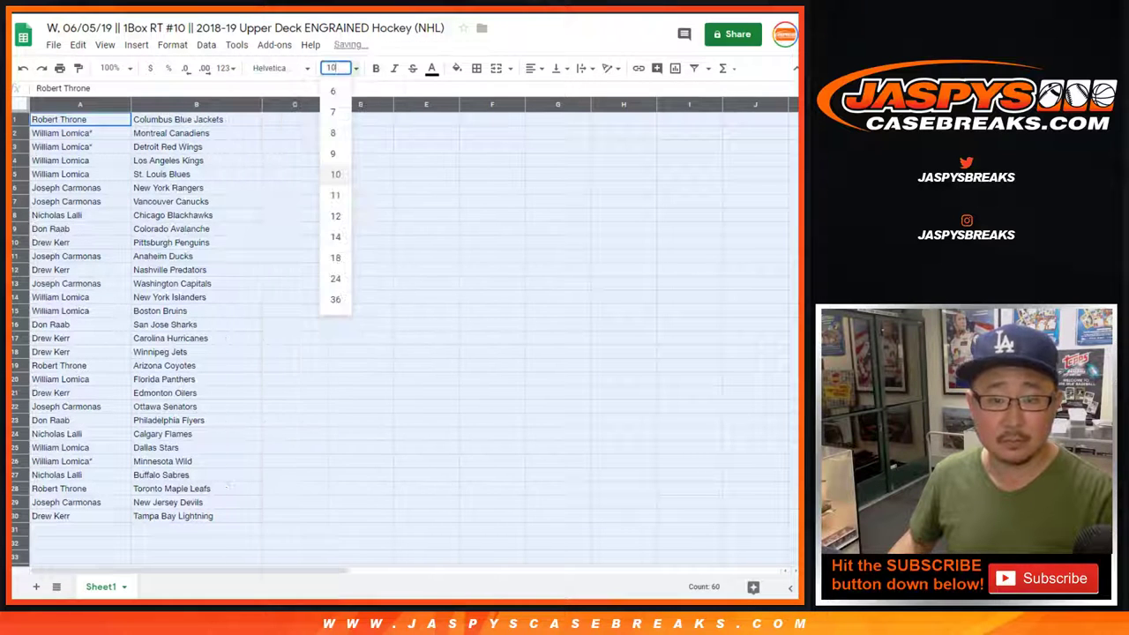
left_click(335, 237)
left_click(111, 68)
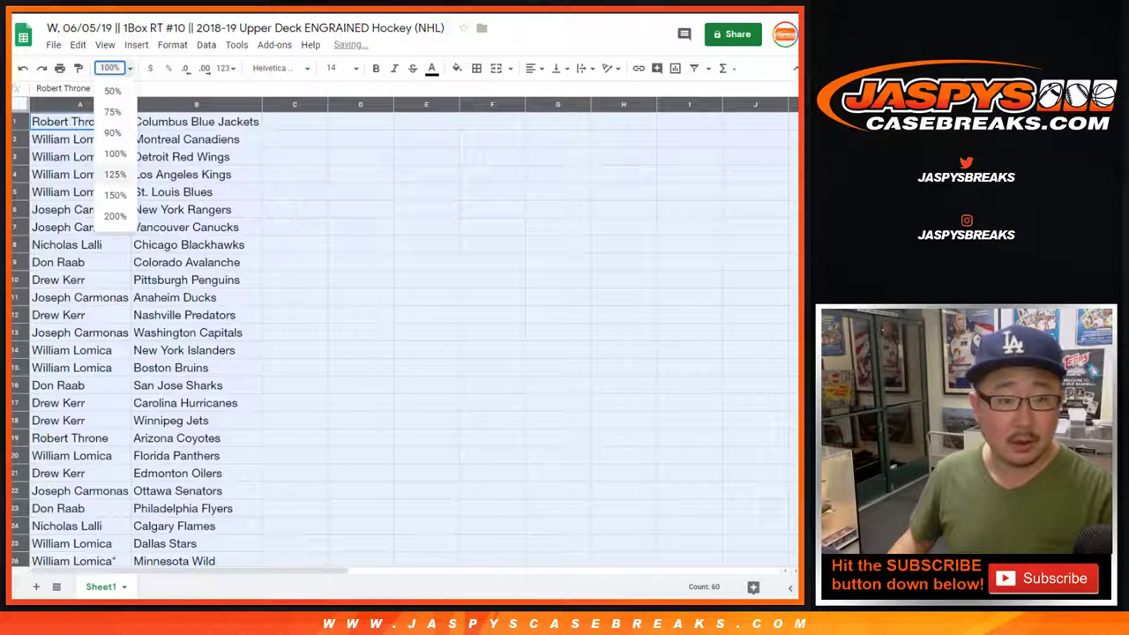
left_click(115, 195)
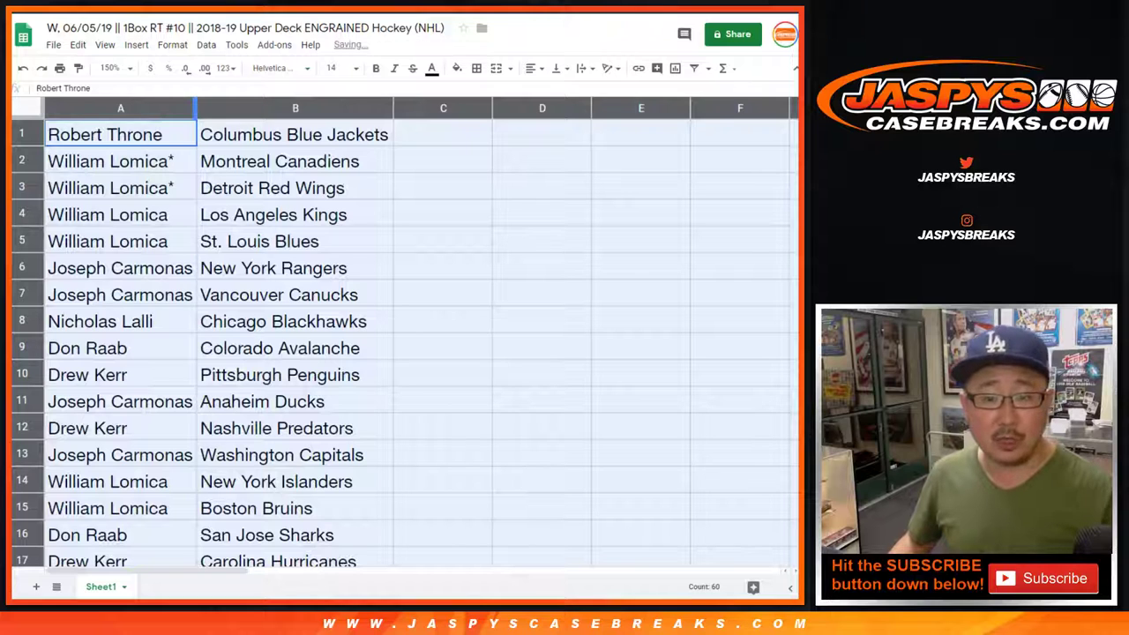
left_click(21, 160)
left_click(21, 187, "shift")
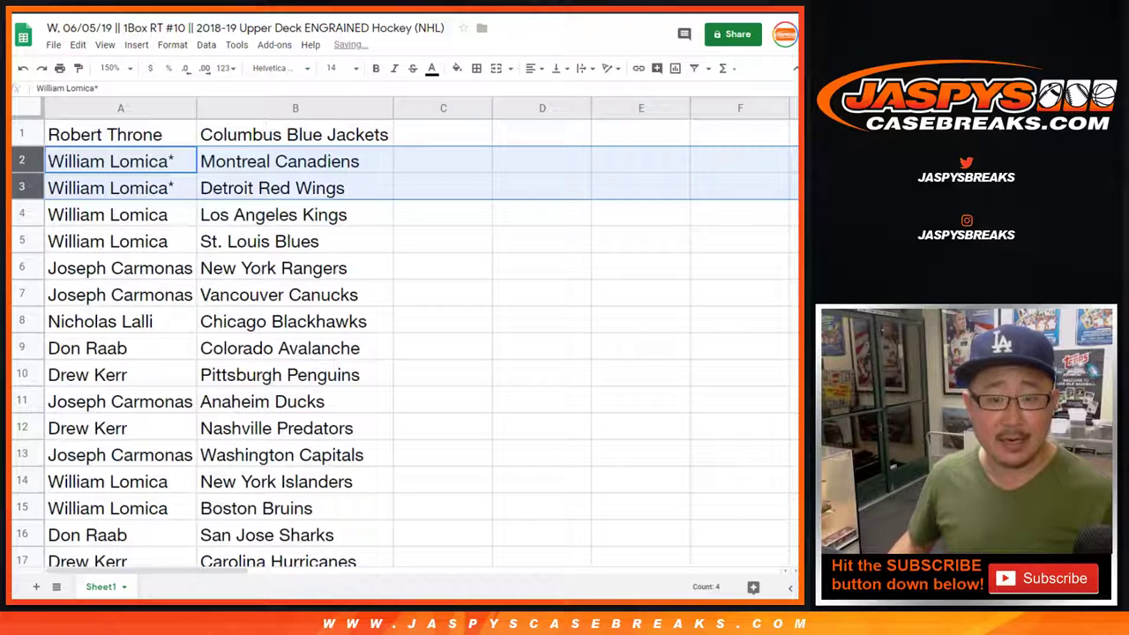
left_click(21, 215, "shift")
left_click(21, 241, "shift")
left_click(120, 268)
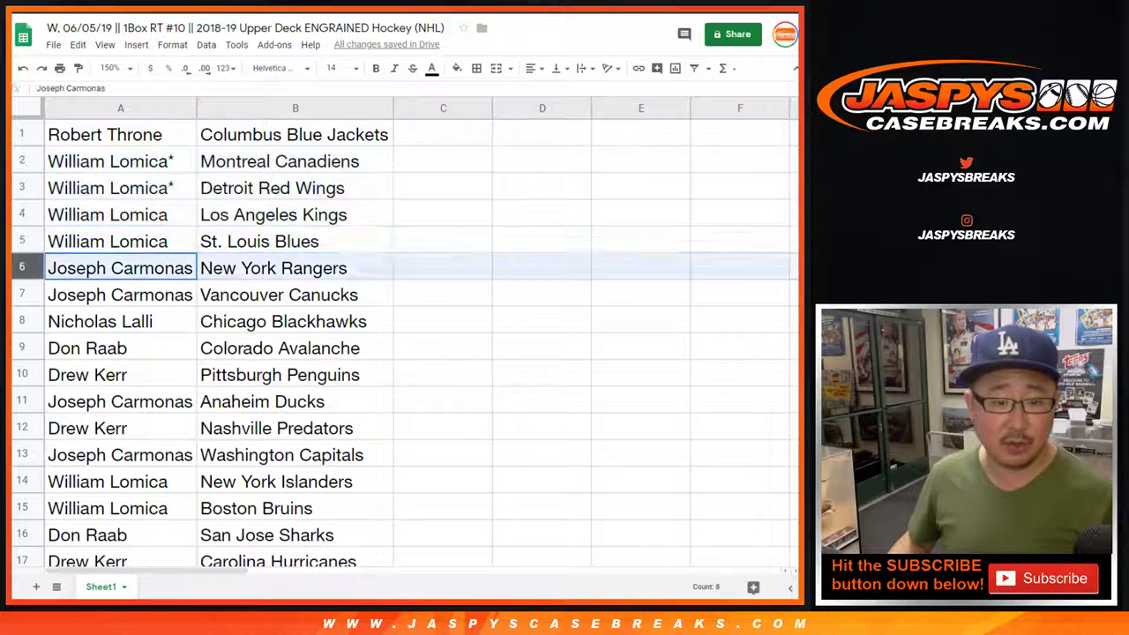
left_click(21, 295, "shift")
scroll(397, 353, "down", 2)
left_click(21, 214)
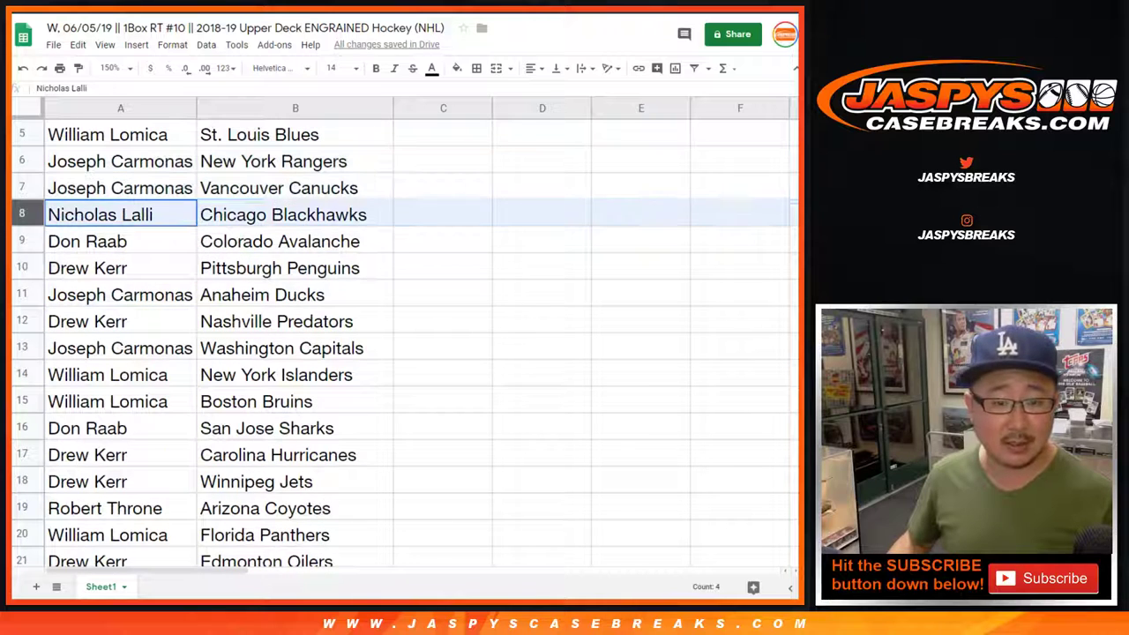
left_click(21, 241)
left_click(21, 268)
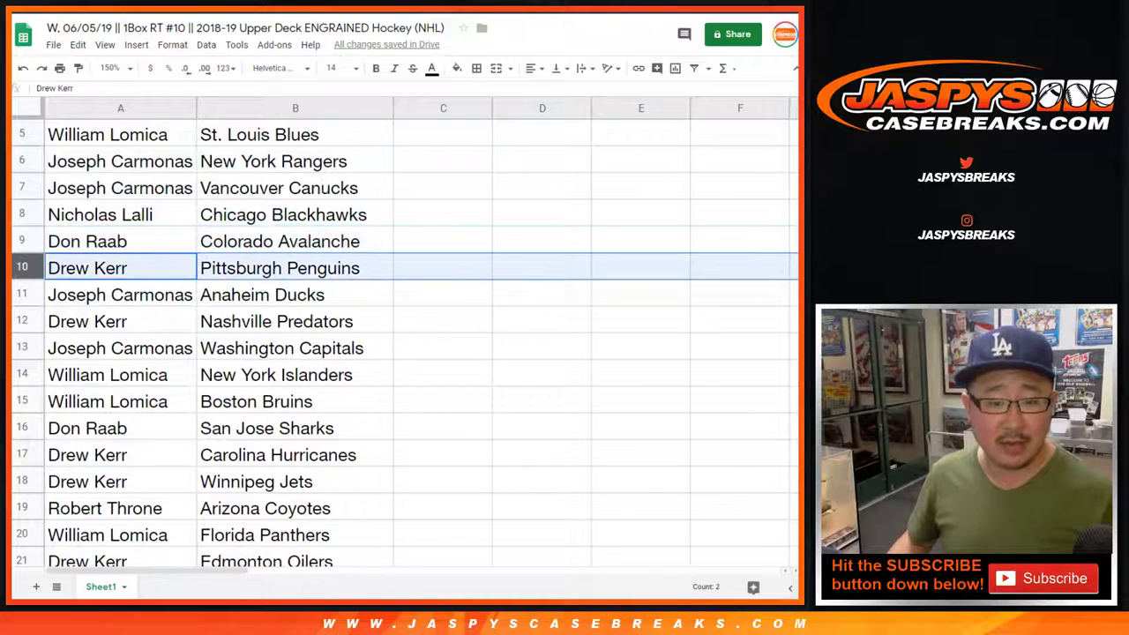
scroll(397, 353, "down", 2)
left_click(21, 188)
left_click(21, 215)
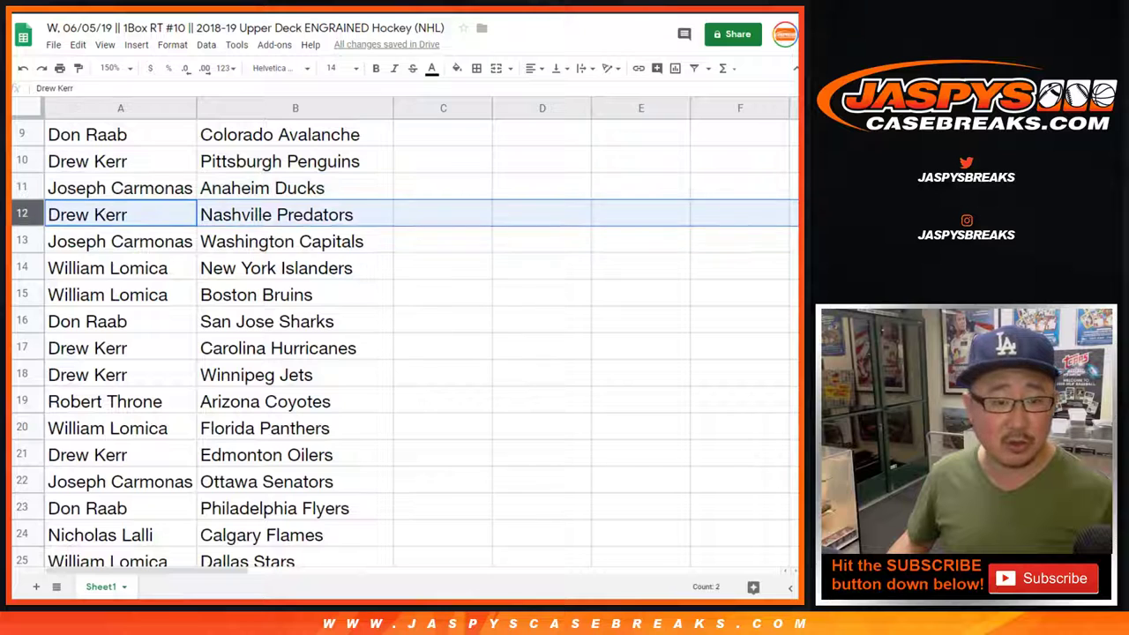
left_click(21, 241)
scroll(397, 353, "down", 1)
left_click(21, 214)
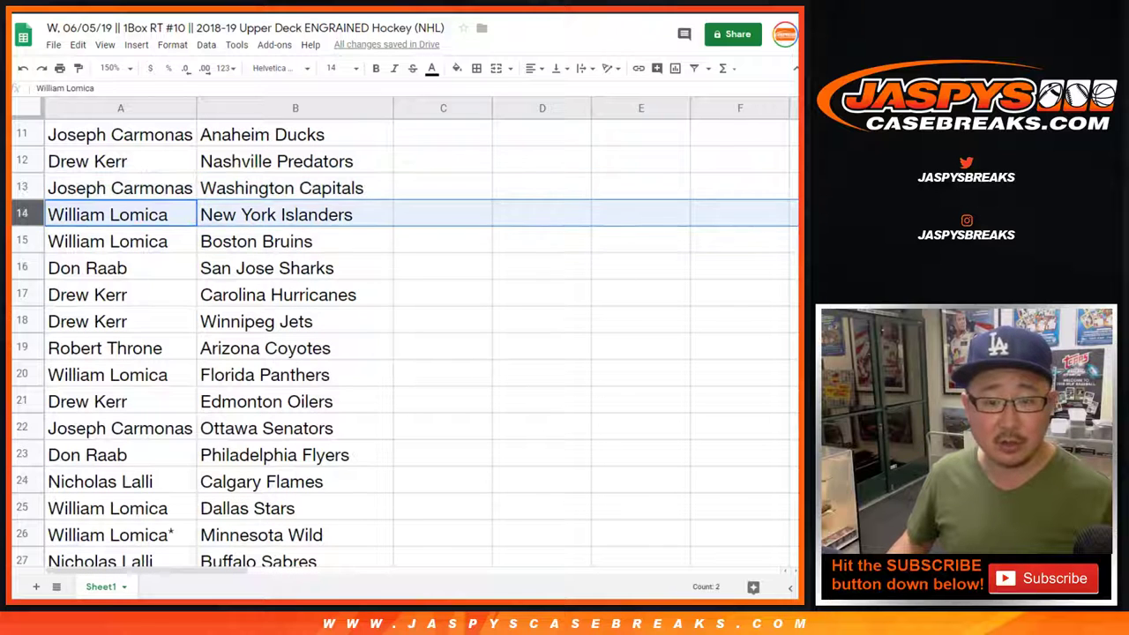
left_click(21, 241, "shift")
scroll(396, 352, "down", 1)
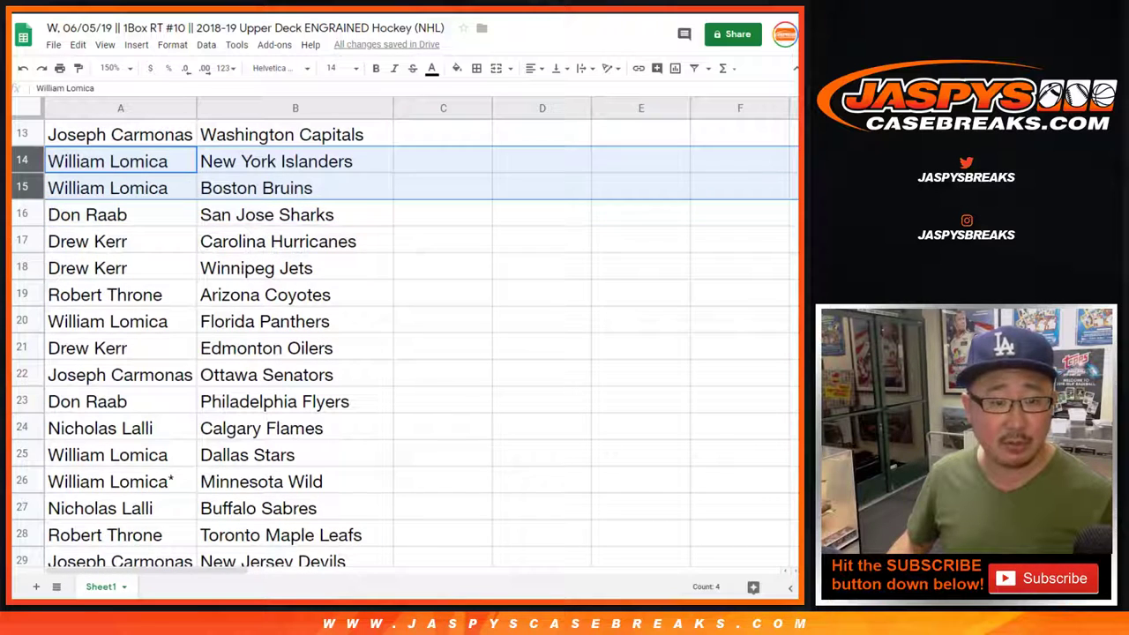
left_click(22, 214)
left_click(21, 241)
left_click(21, 268, "shift")
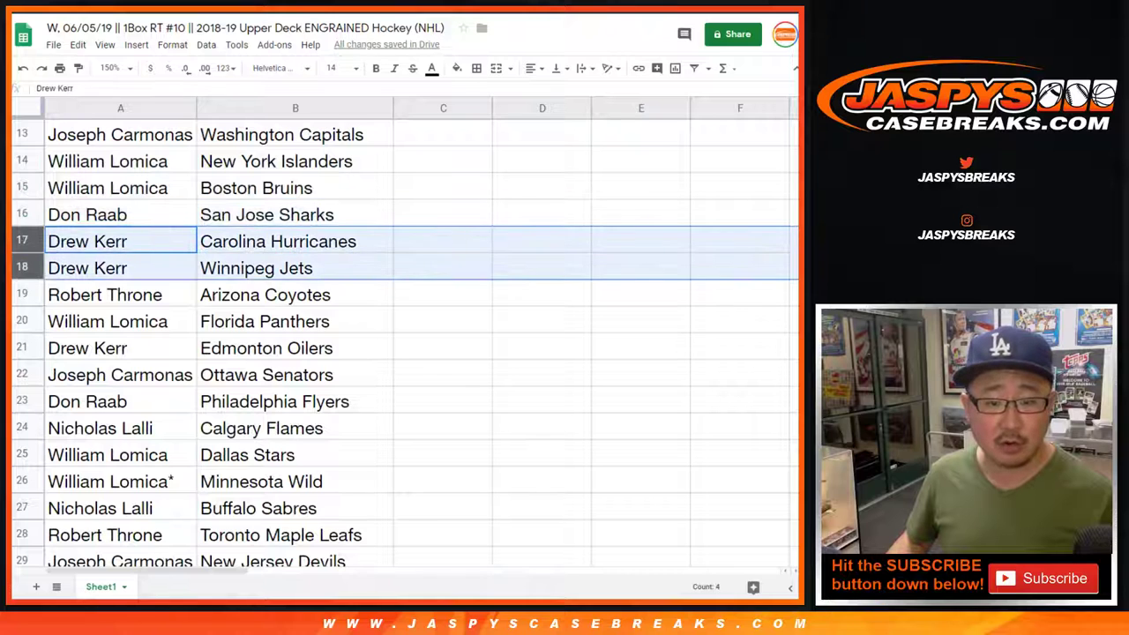
scroll(397, 353, "down", 2)
left_click(21, 187)
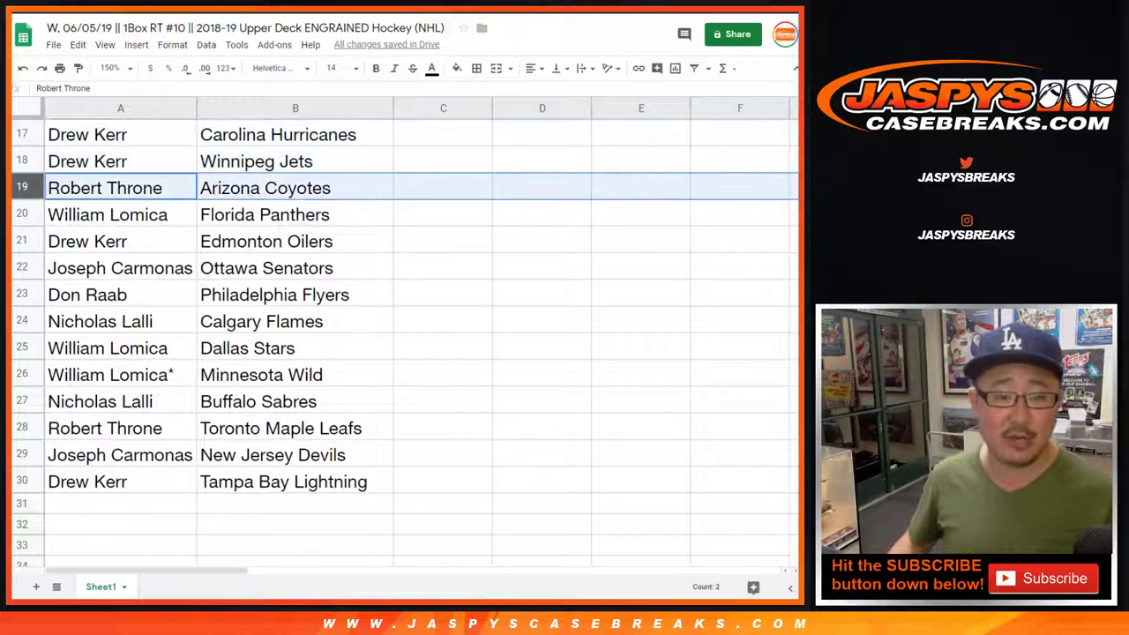
left_click(21, 214)
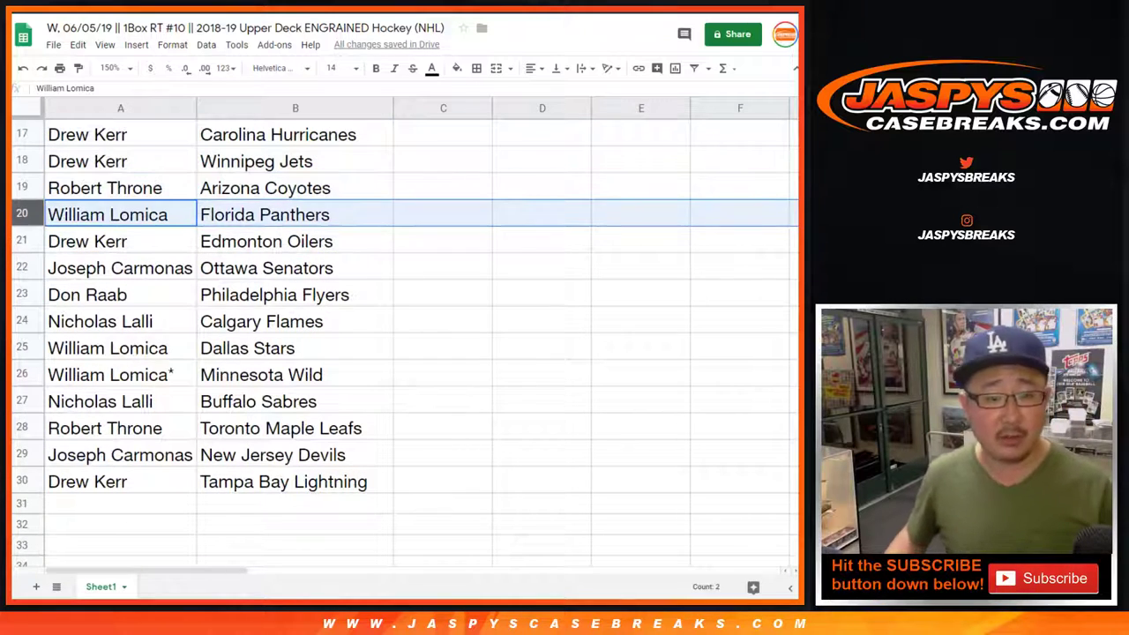
left_click(21, 241)
left_click(21, 268)
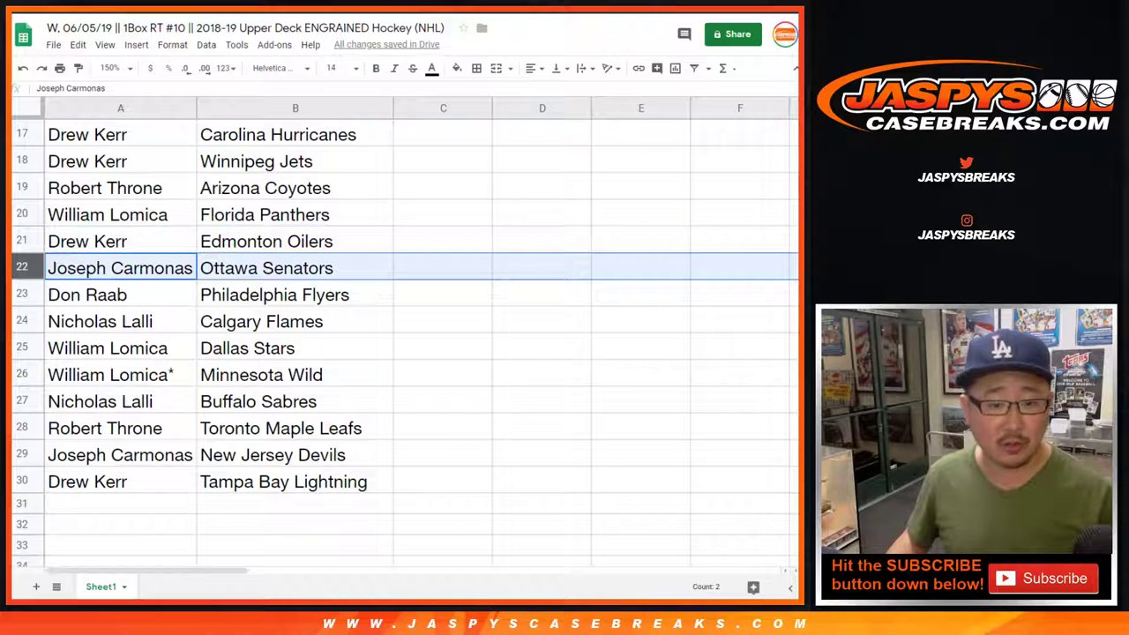
left_click(21, 295)
left_click(21, 321)
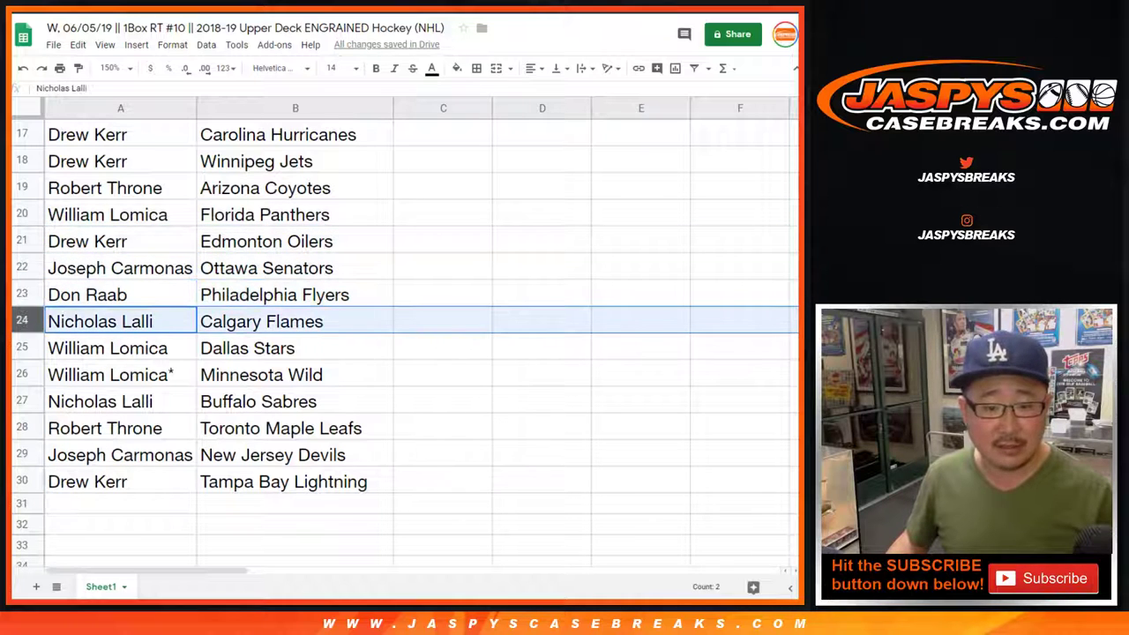
left_click(21, 348)
left_click(21, 373, "shift")
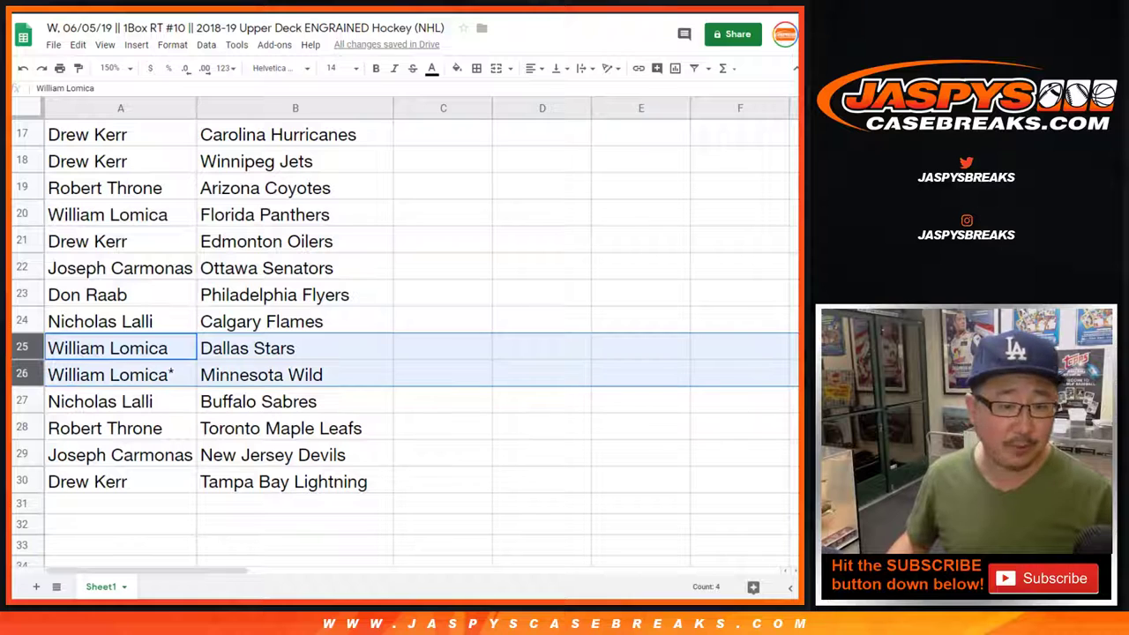
left_click(21, 401)
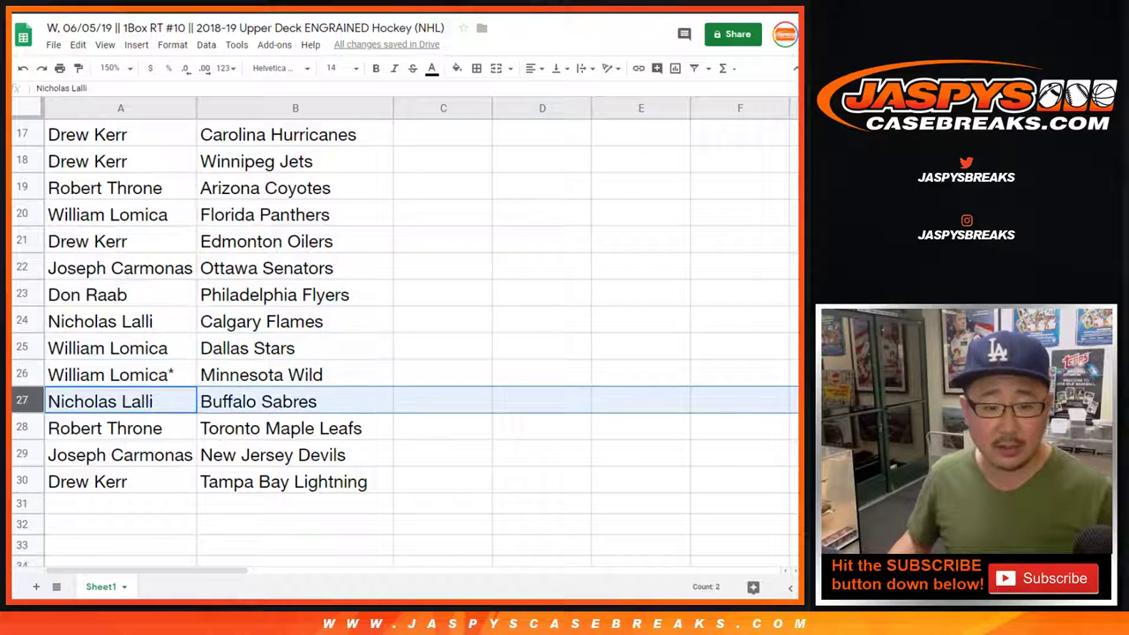
left_click(21, 428)
scroll(397, 335, "down", 1)
left_click(21, 401)
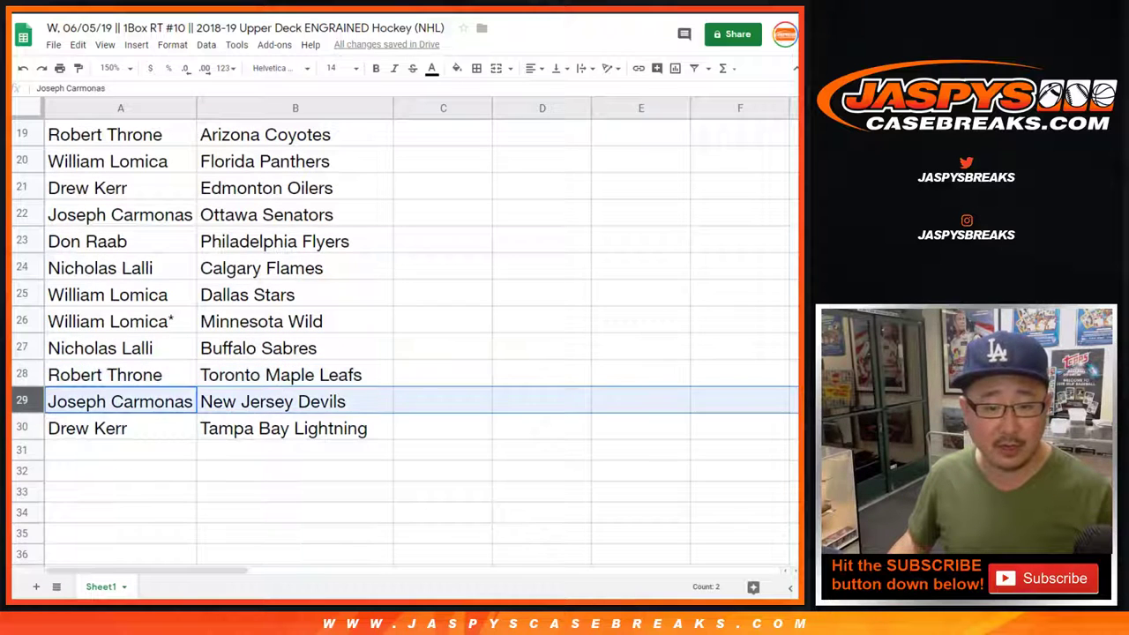
left_click(21, 427)
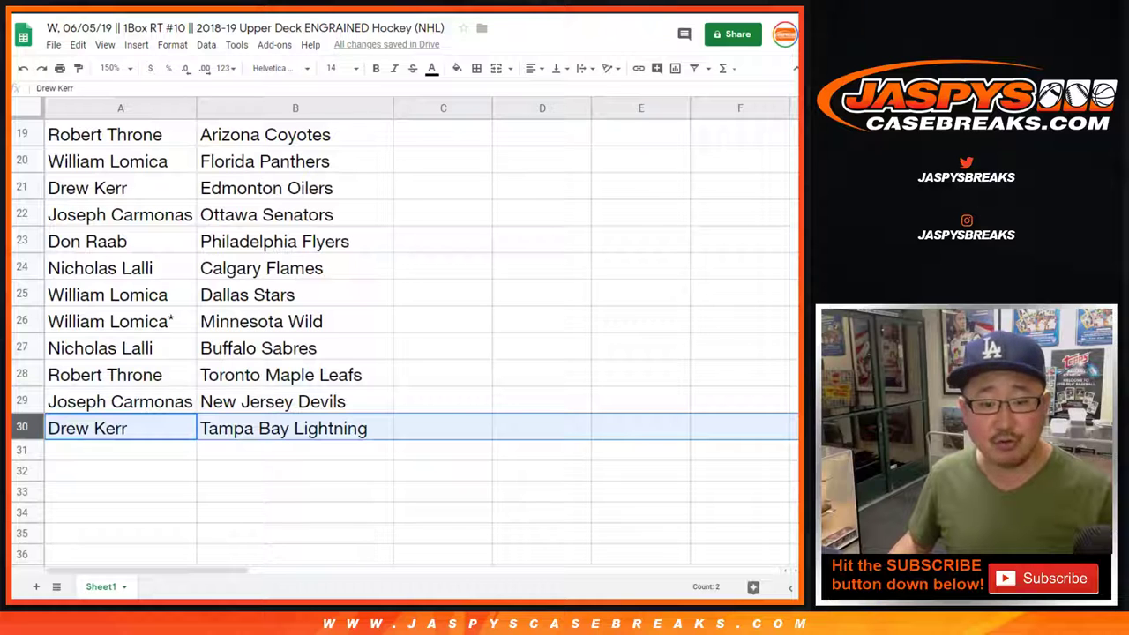
scroll(397, 335, "up", 6)
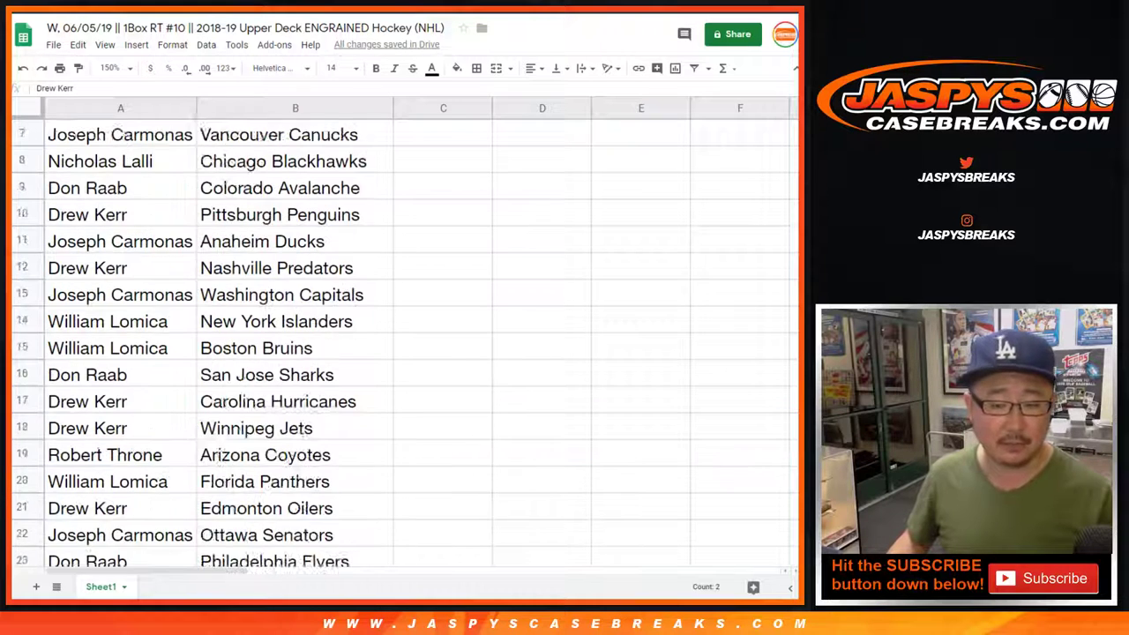
left_click(111, 68)
type("87")
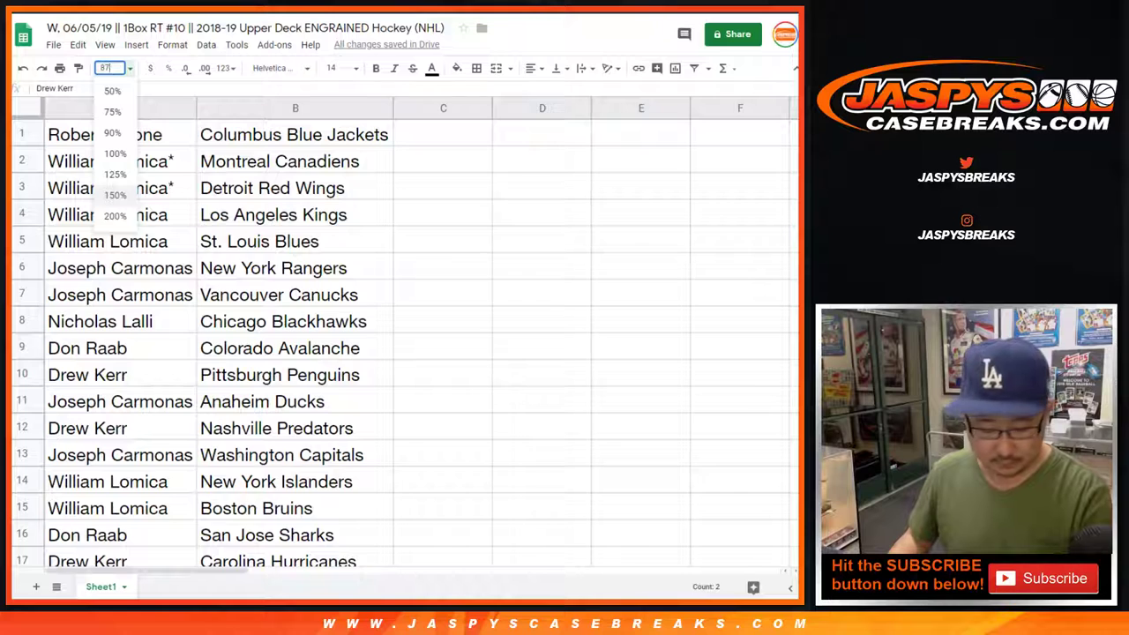
At 87% zoom, sort the sheet by column B, A to Z.
key("Return")
left_click(171, 103)
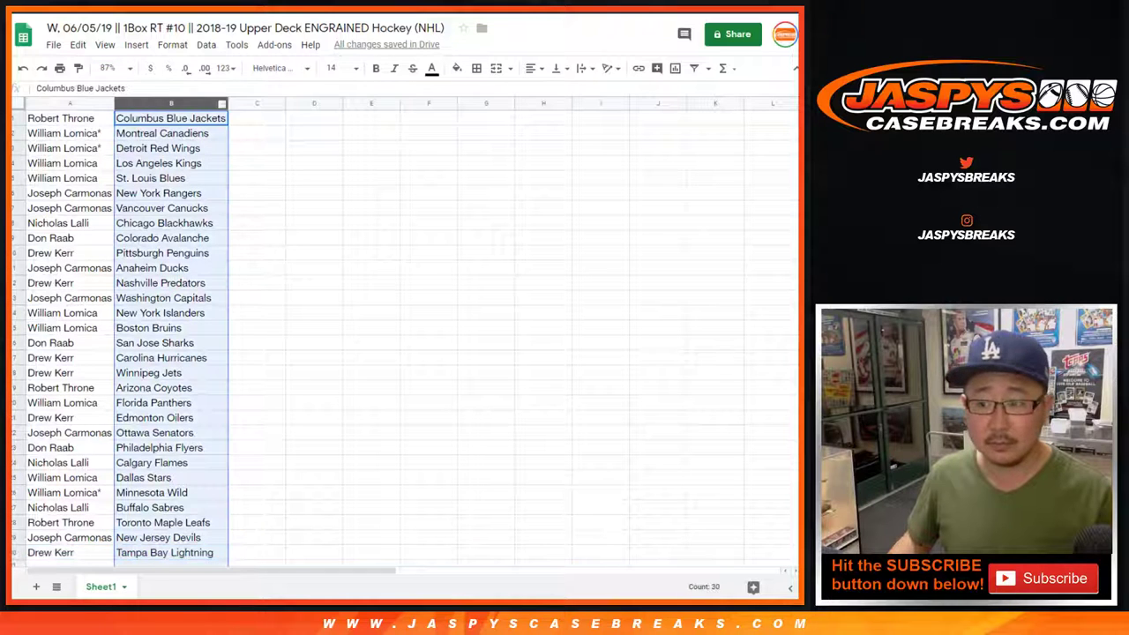
left_click(206, 44)
left_click(273, 58)
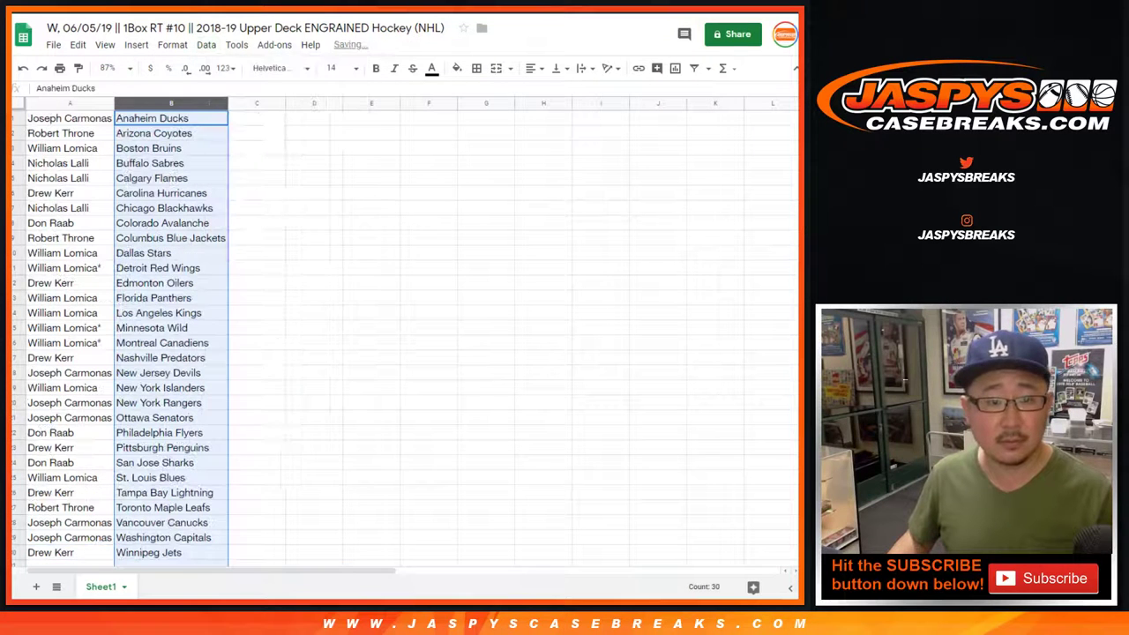
left_click(69, 117)
Apply all borders and centre alignment to A1:B30, then select the row 3 Boston Bruins pairing.
key("ctrl+a")
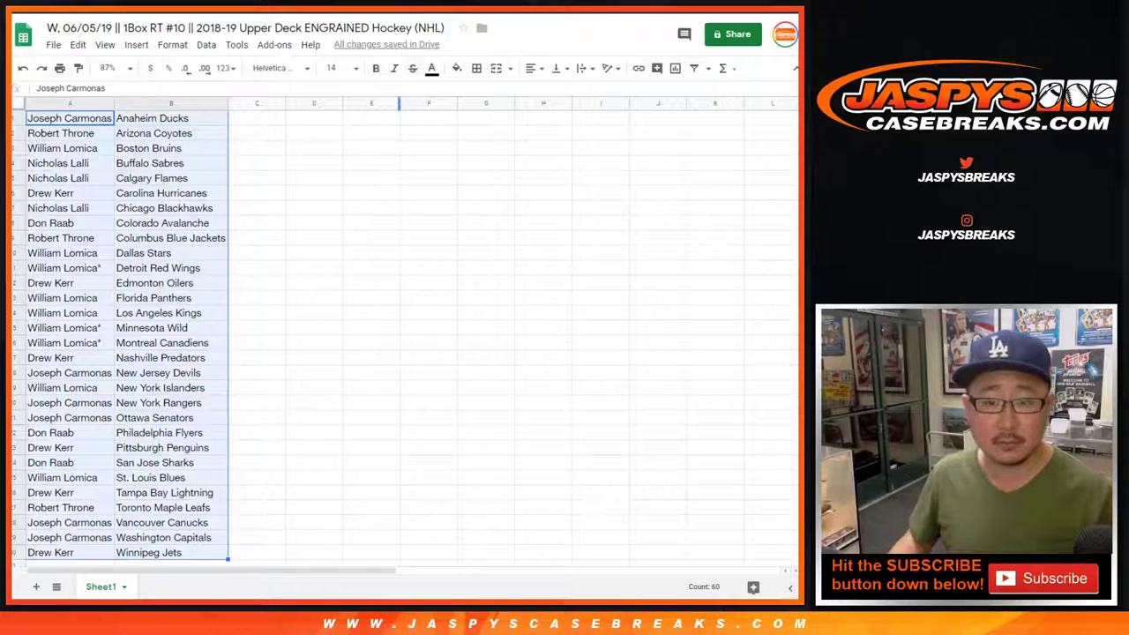
left_click(476, 68)
left_click(483, 93)
left_click(530, 68)
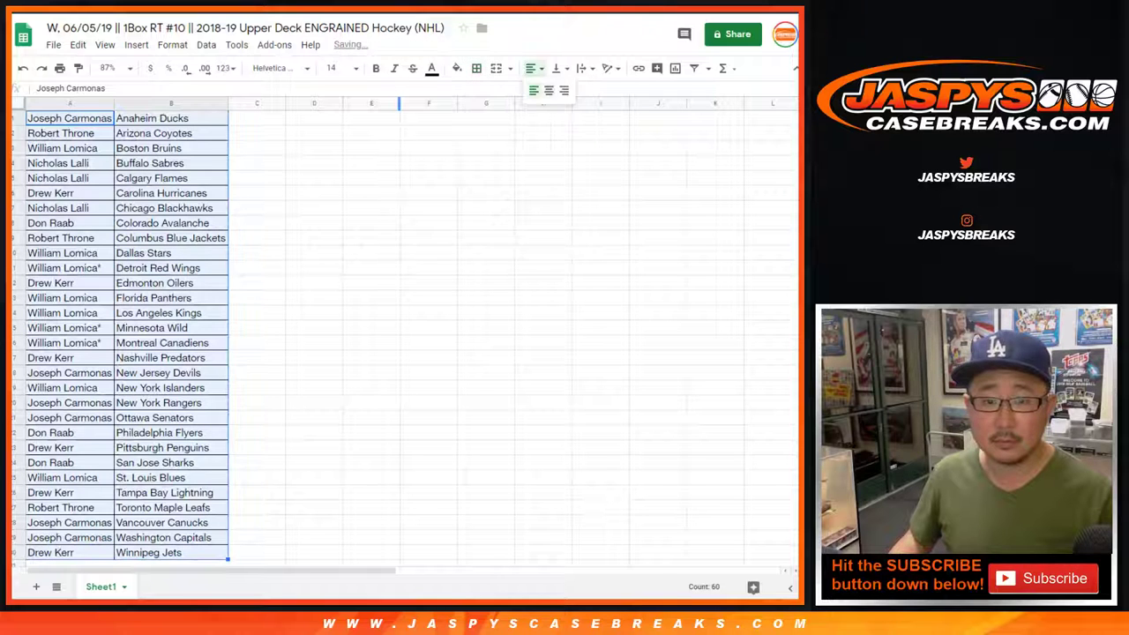
left_click(549, 90)
left_click(171, 117)
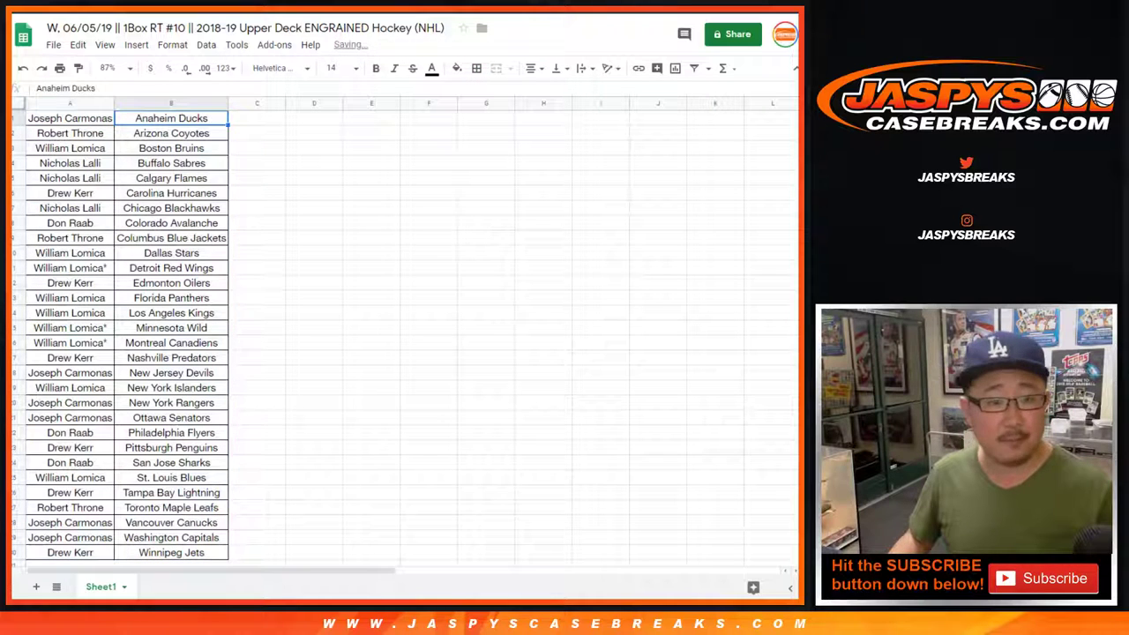
left_click(13, 147)
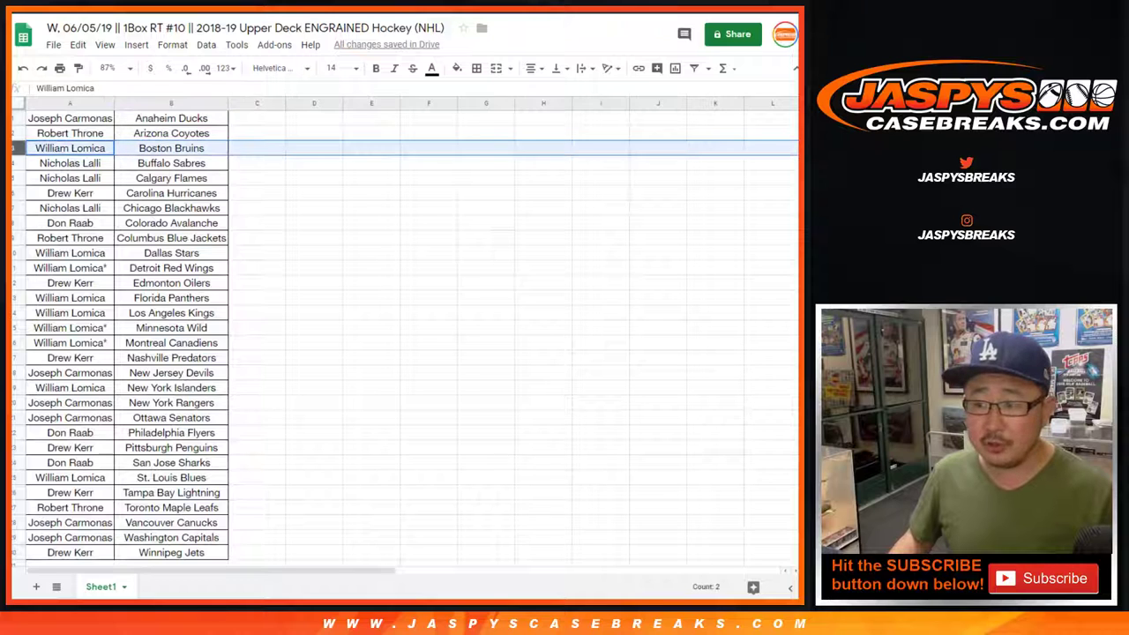
Search the sheet for one buyer's name.
left_click(256, 132)
key("ctrl+f")
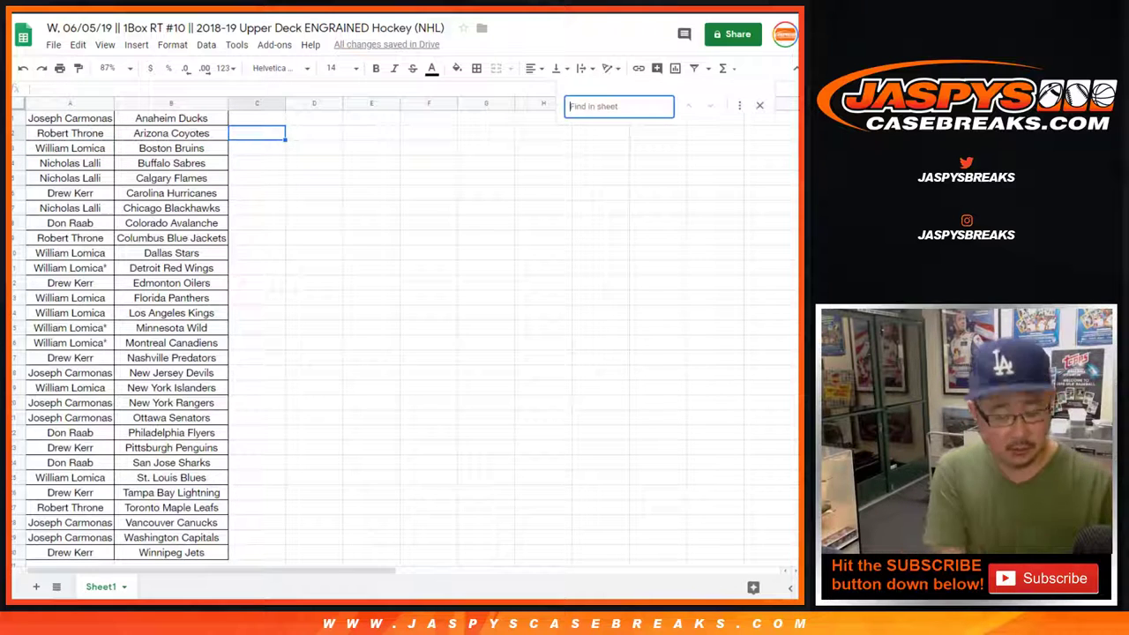
type("drew")
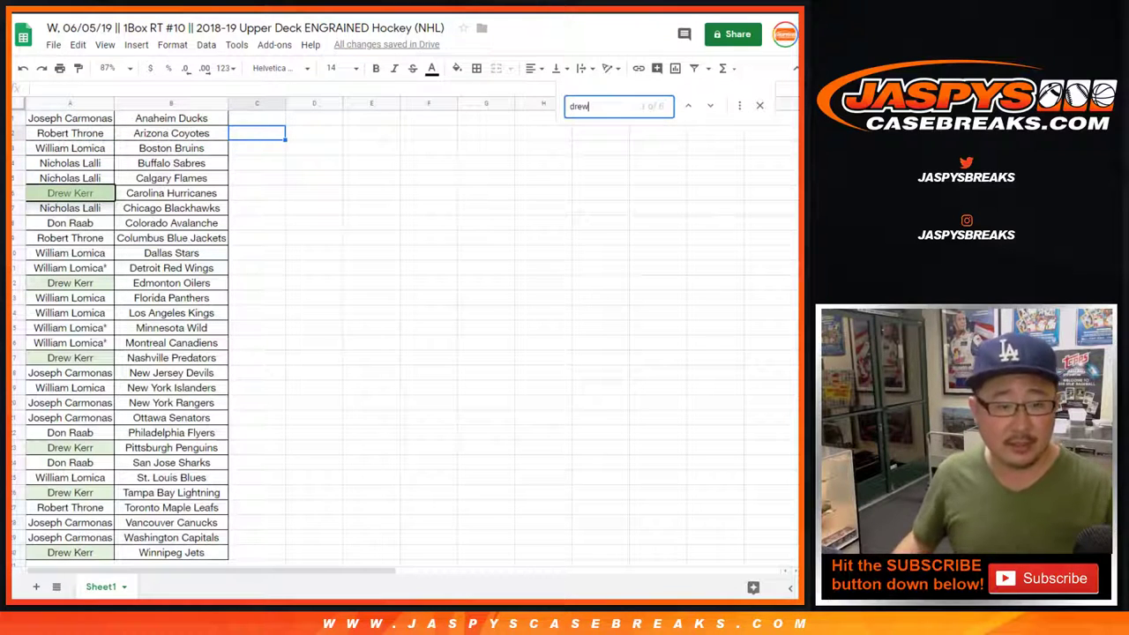
key("Return")
Select that buyer's team rows, narrow to Pittsburgh Penguins and Boston Bruins, and close the search.
left_click(13, 282, "ctrl")
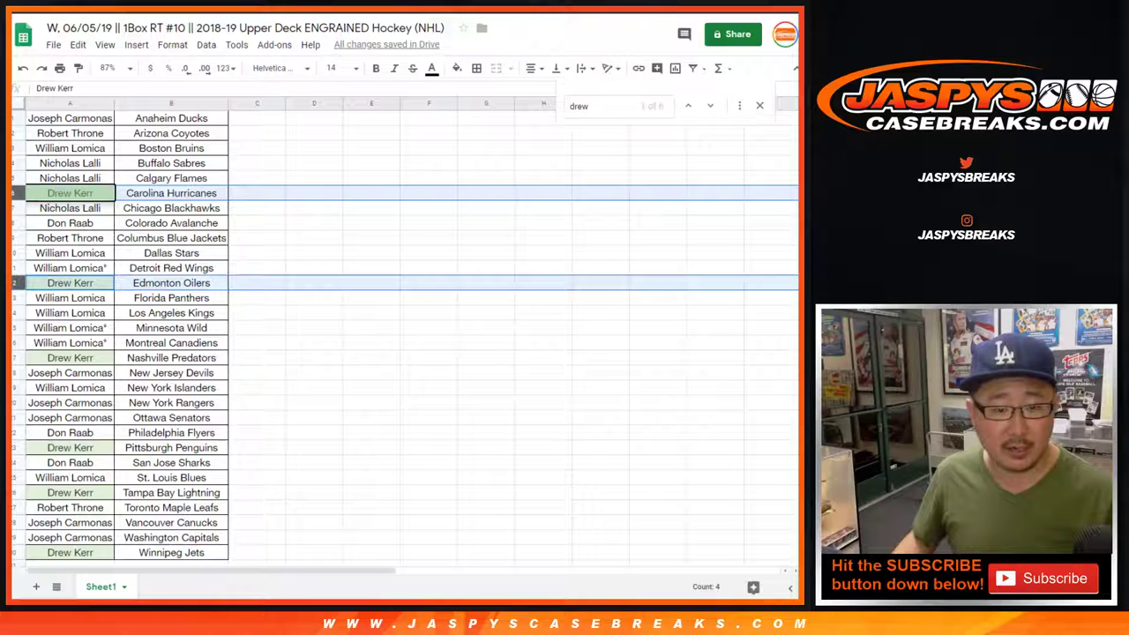
left_click(13, 357, "ctrl")
left_click(13, 447, "ctrl")
left_click(13, 493, "ctrl")
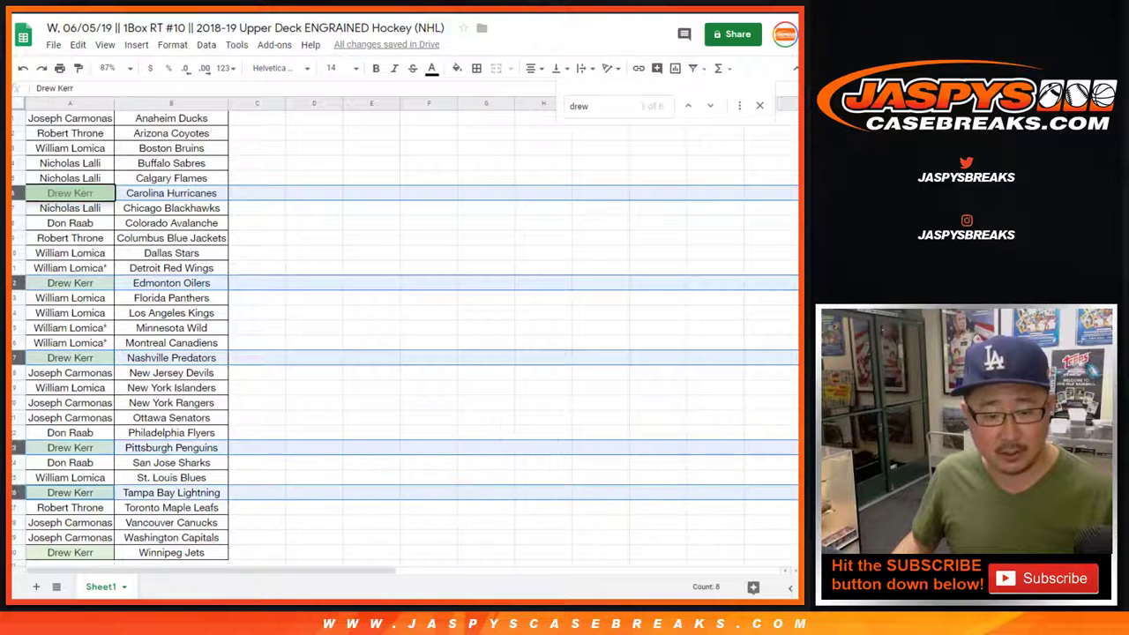
left_click(13, 552, "ctrl")
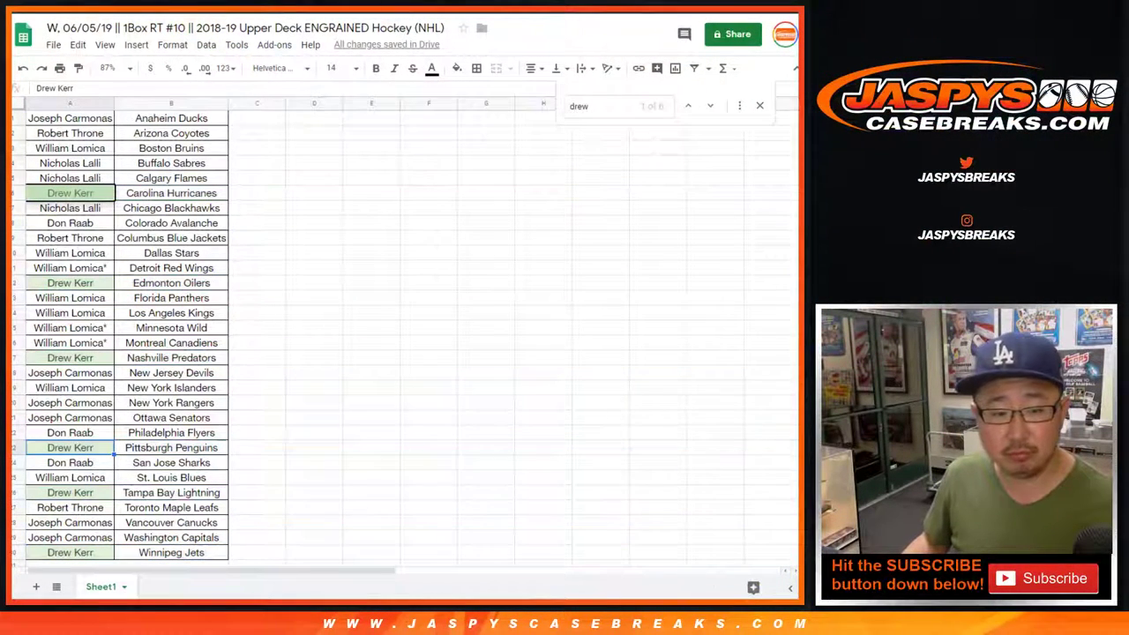
left_click(14, 447)
left_click(15, 148, "ctrl")
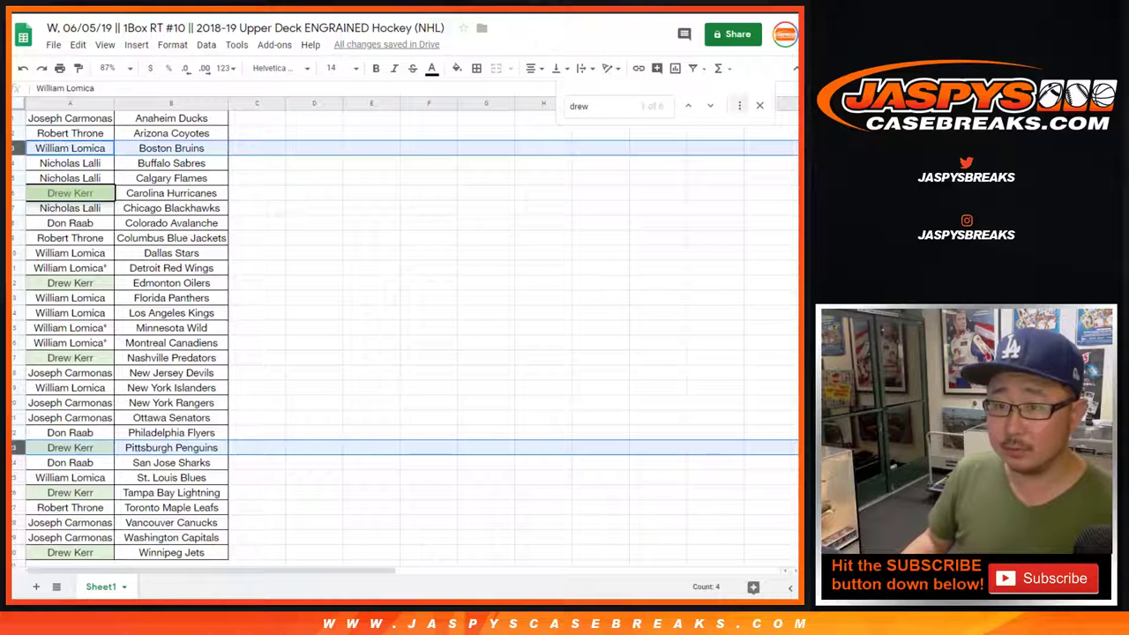
key("Escape")
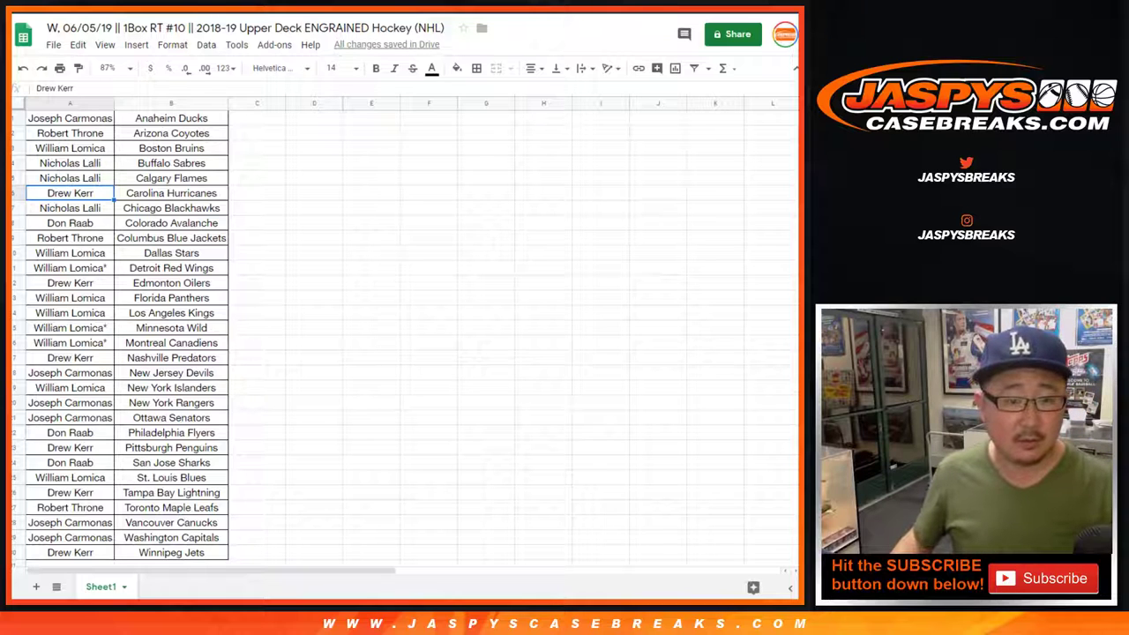
Move the Penguins buyer into the Boston Bruins row and relabel it 'Boston Bruins-T'.
left_click(171, 178)
left_click(70, 147)
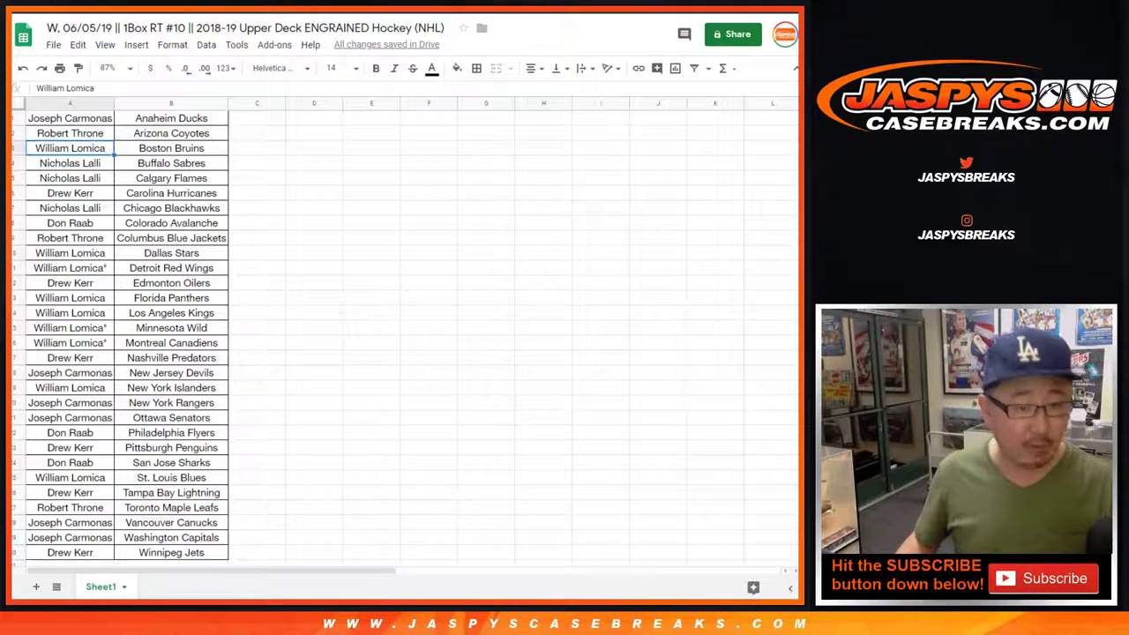
left_click(256, 147)
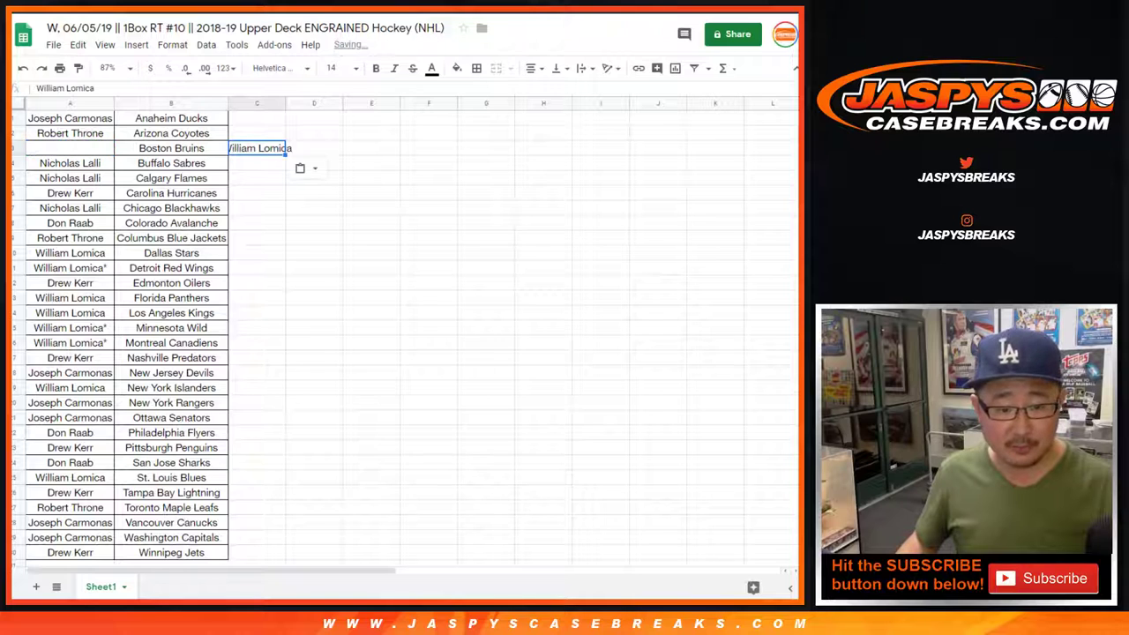
left_click(70, 447)
key("ctrl+x")
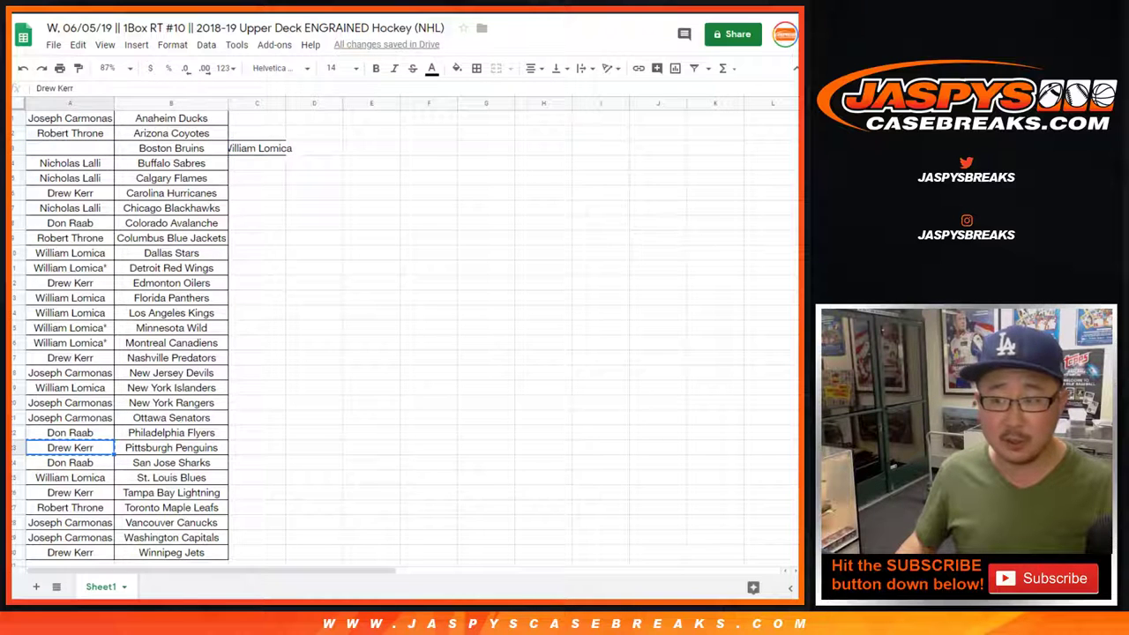
left_click(69, 147)
key("ctrl+v")
left_click(171, 147)
double_click(171, 147)
type("-")
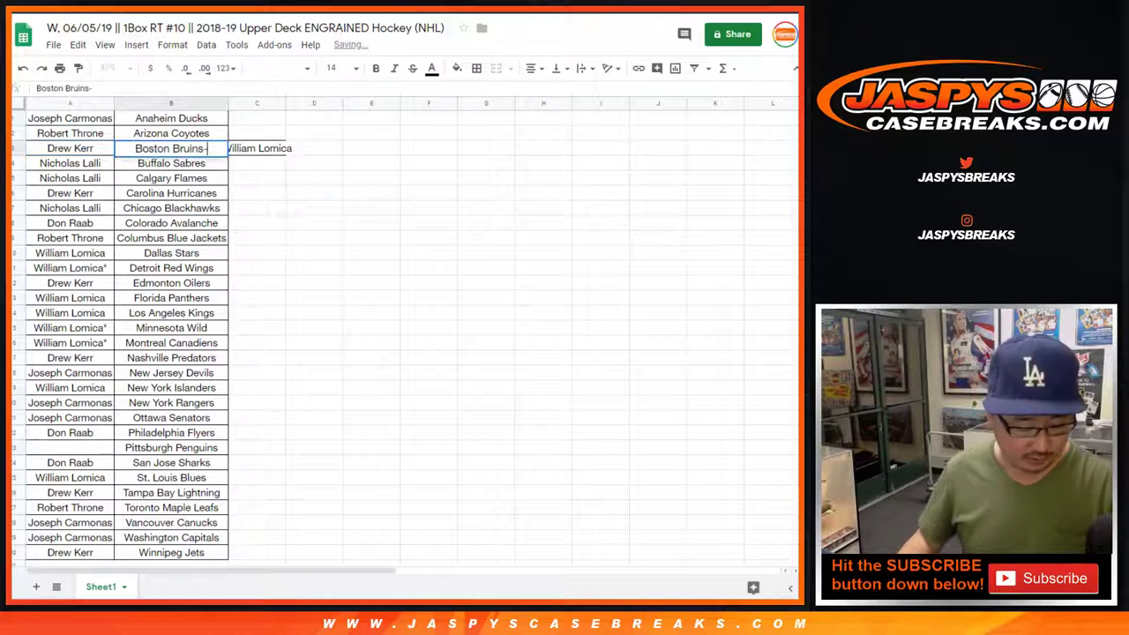
type("T")
Put the parked Bruins buyer into the Penguins row and relabel it 'Pittsburgh Penguins-T'.
left_click(257, 147)
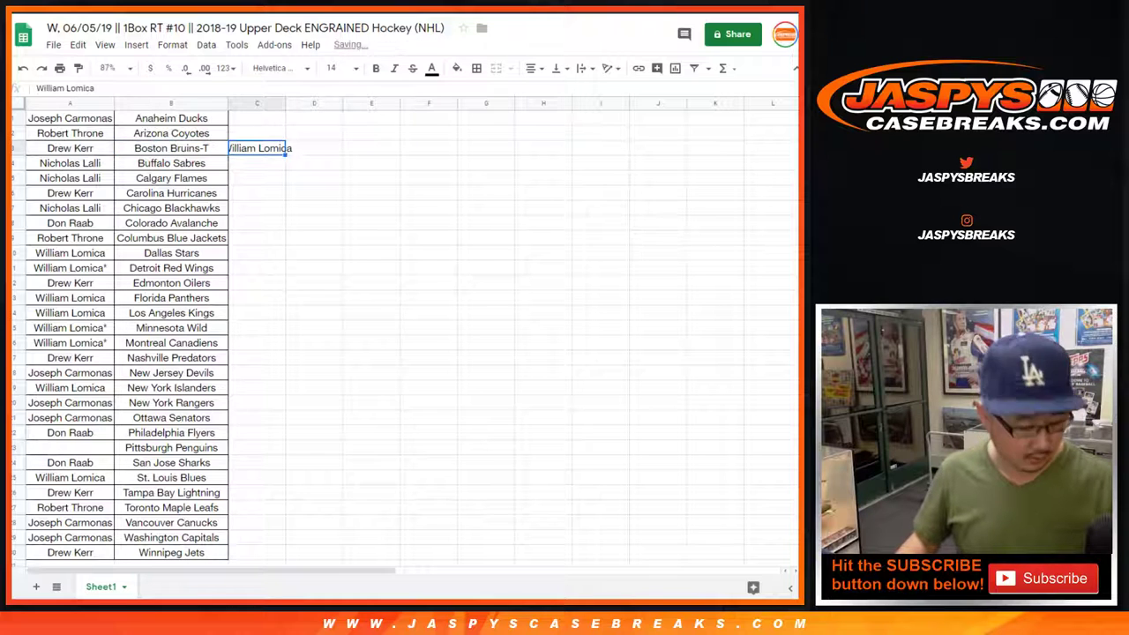
left_click(70, 447)
key("ctrl+v")
left_click(171, 447)
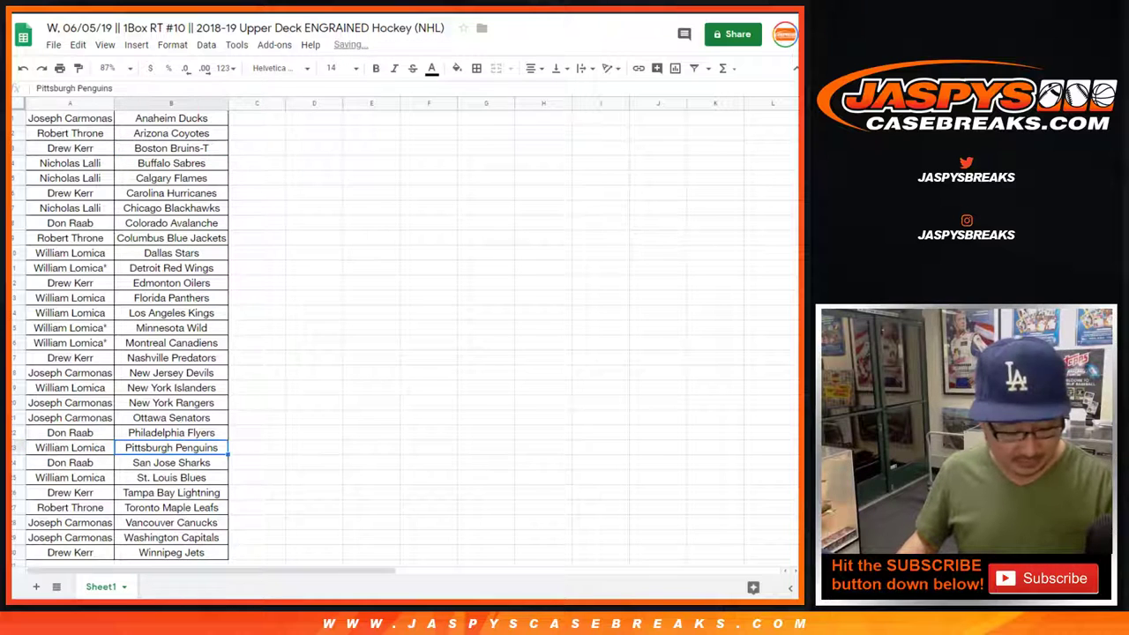
double_click(171, 447)
type("-T")
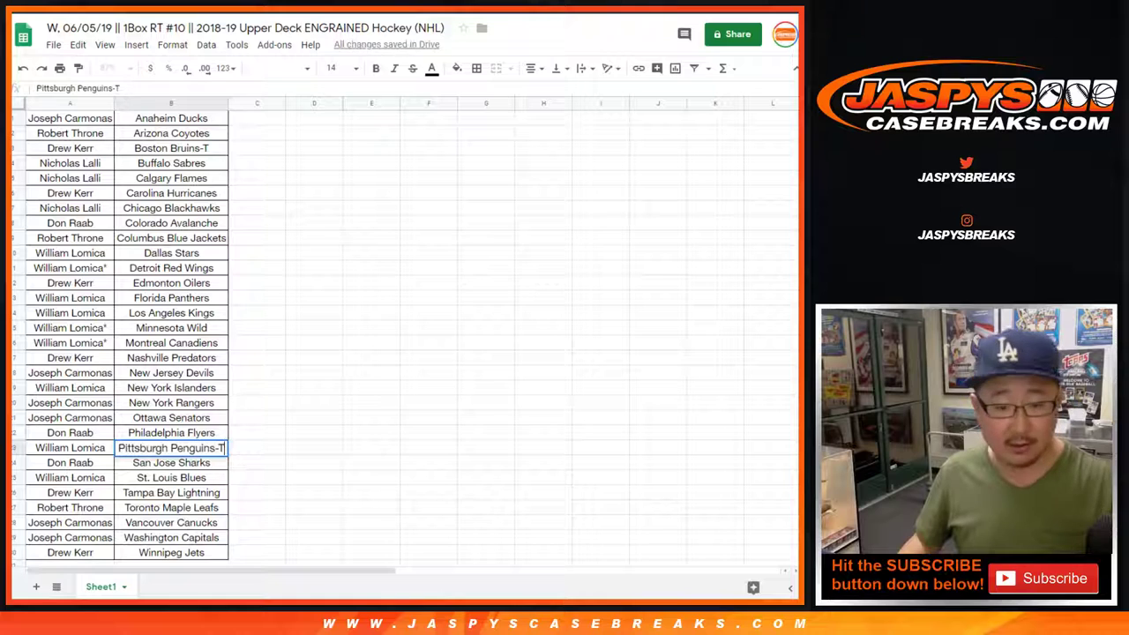
left_click(257, 402)
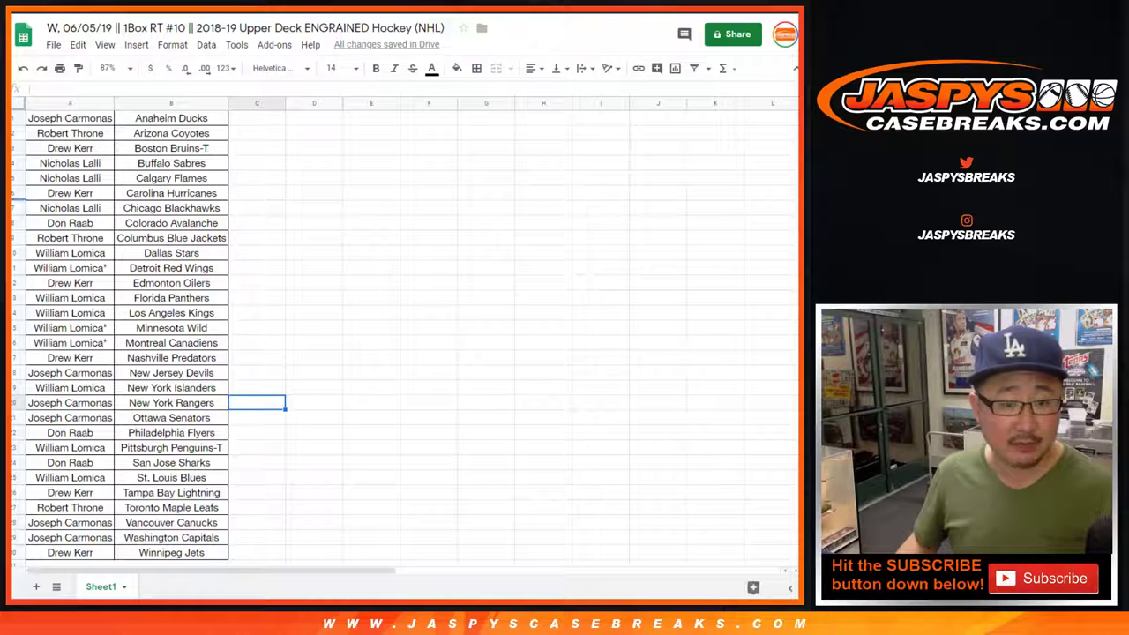
left_click(12, 178)
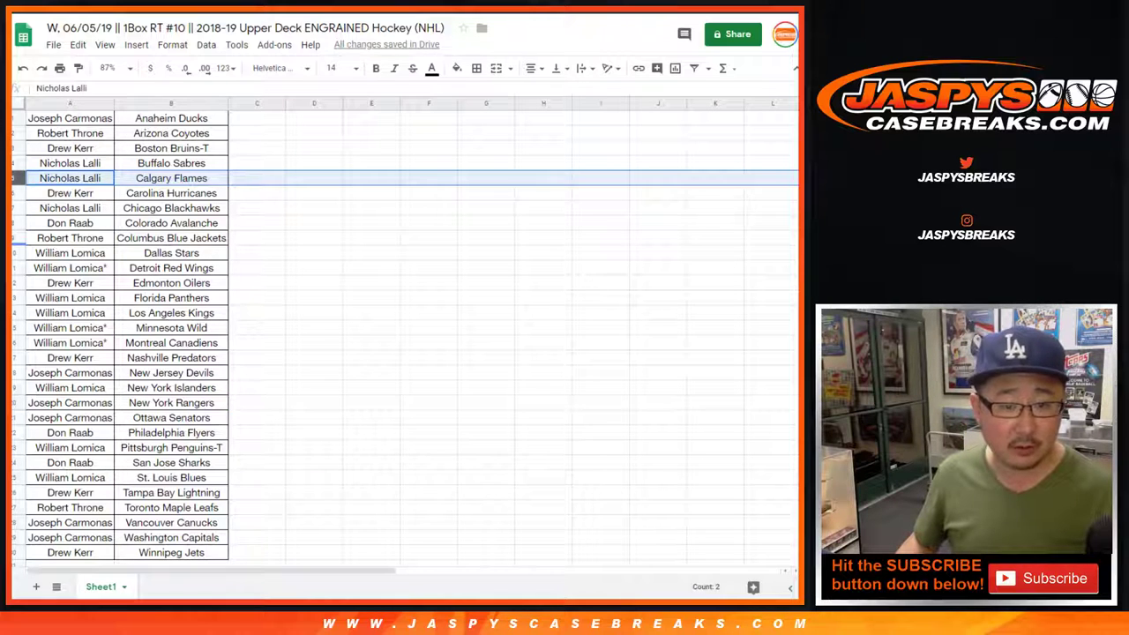
Add the row 12 Edmonton Oilers row to the selected Calgary Flames row.
left_click(12, 282, "ctrl")
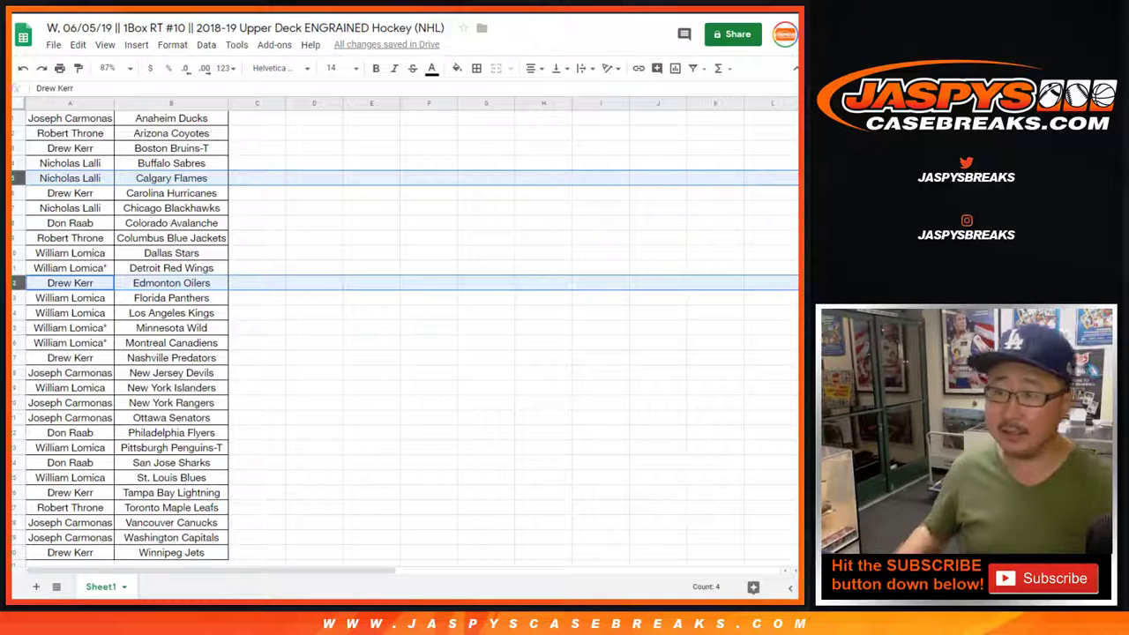
Move the Oilers buyer into the Calgary Flames row and relabel it 'Calgary Flames-t'.
left_click(70, 177)
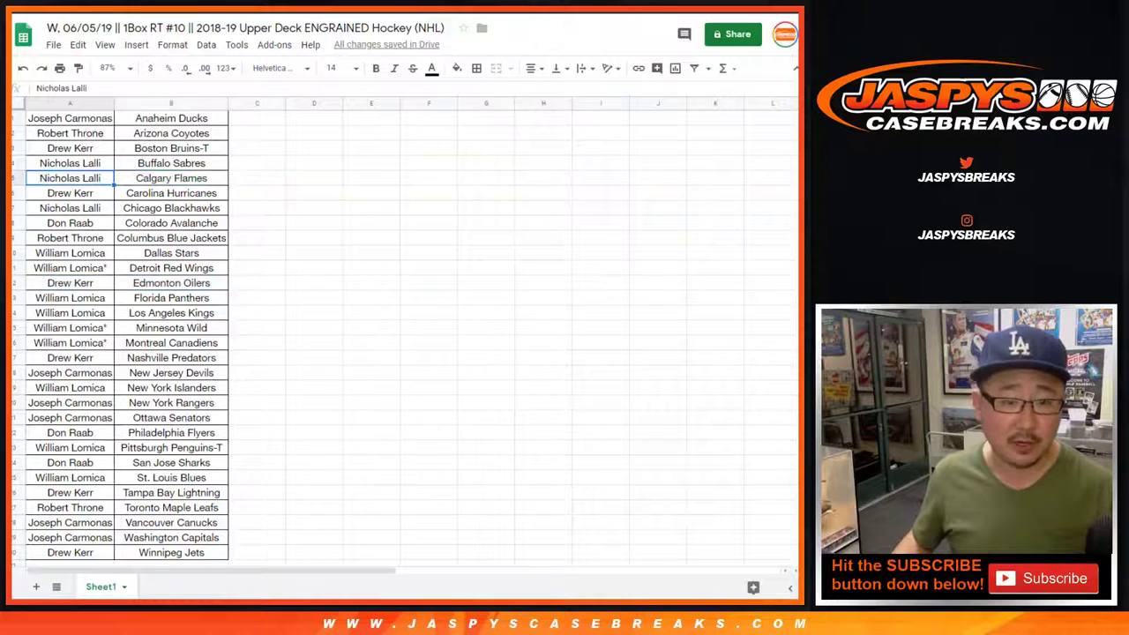
key("ctrl+x")
left_click(256, 177)
key("ctrl+v")
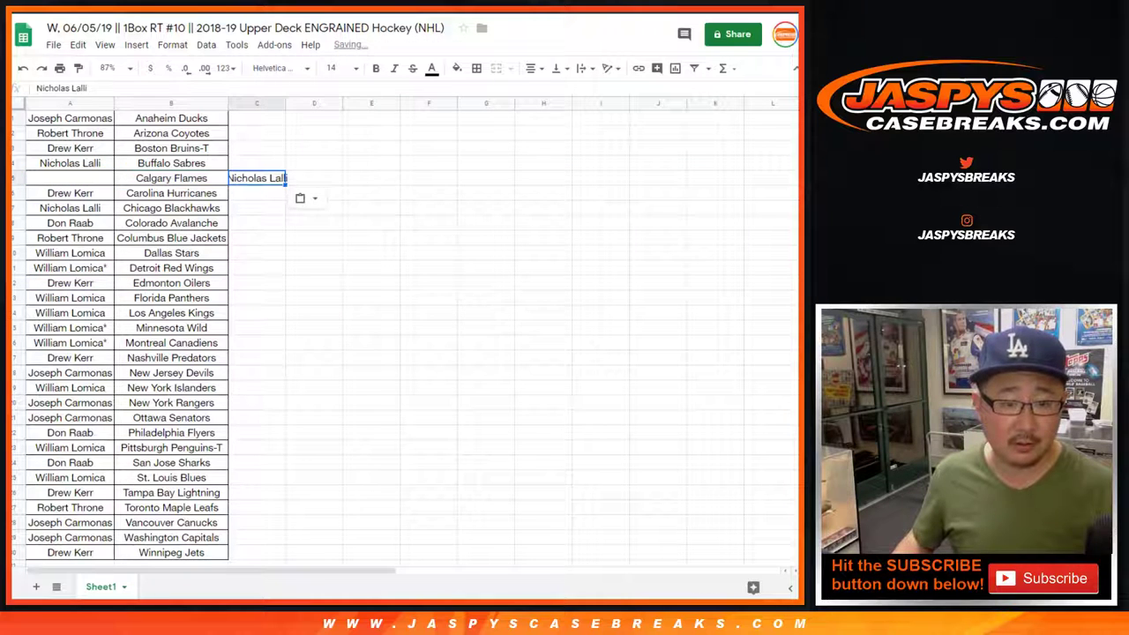
left_click(70, 282)
key("ctrl+x")
left_click(70, 177)
key("ctrl+v")
left_click(171, 178)
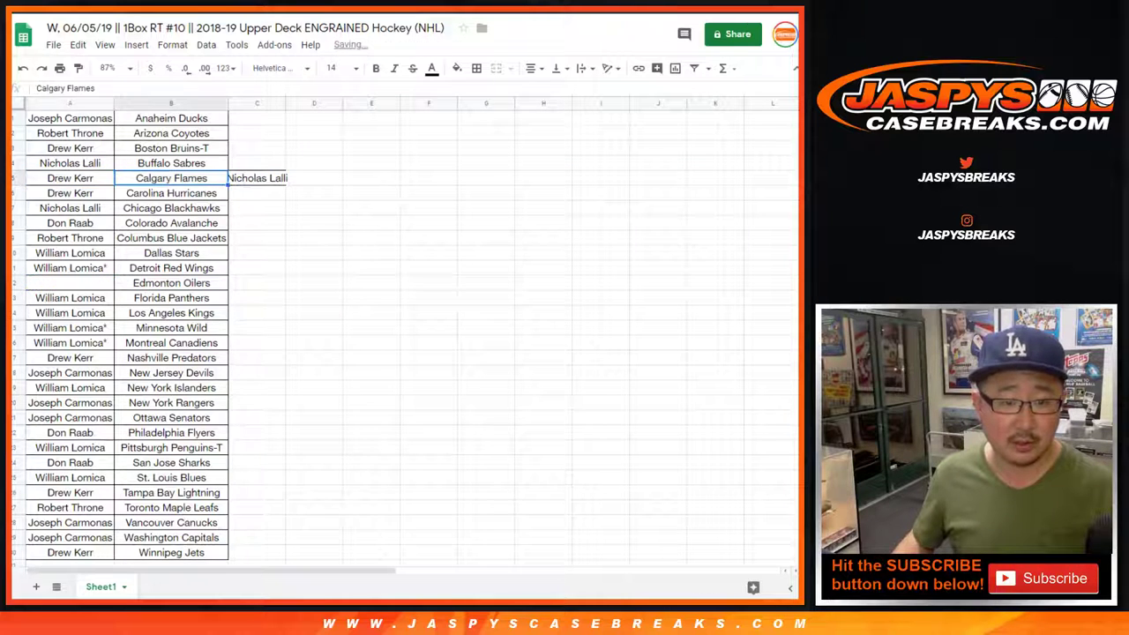
key("F2")
type("-t")
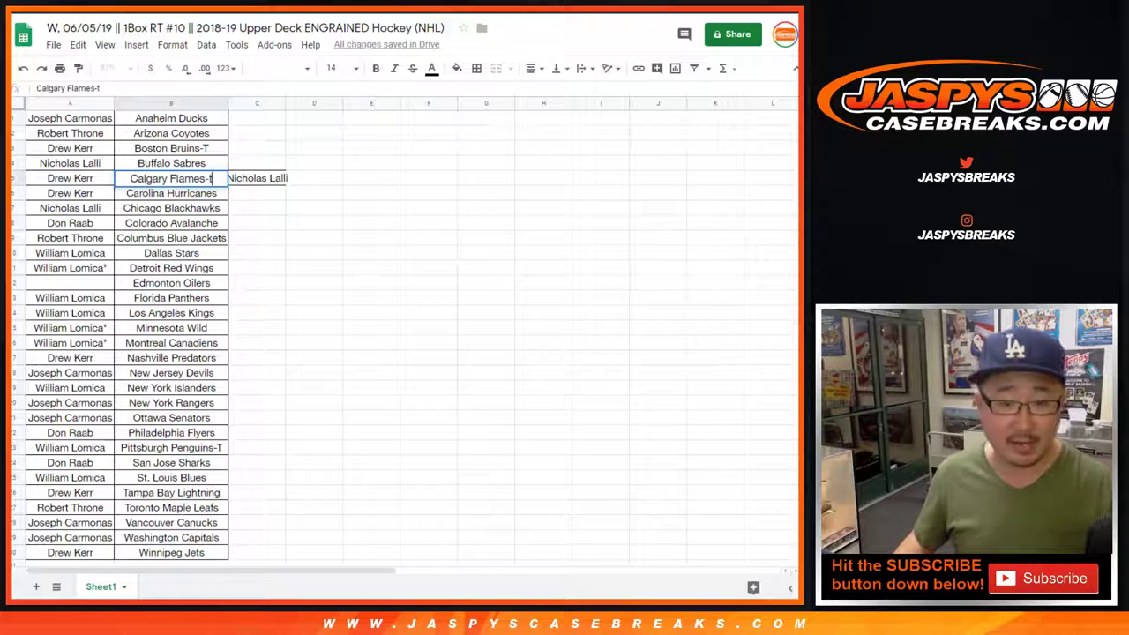
key("Tab")
Place the parked Flames buyer in the Oilers row and relabel it 'Edmonton Oilers-t'.
key("ctrl+c")
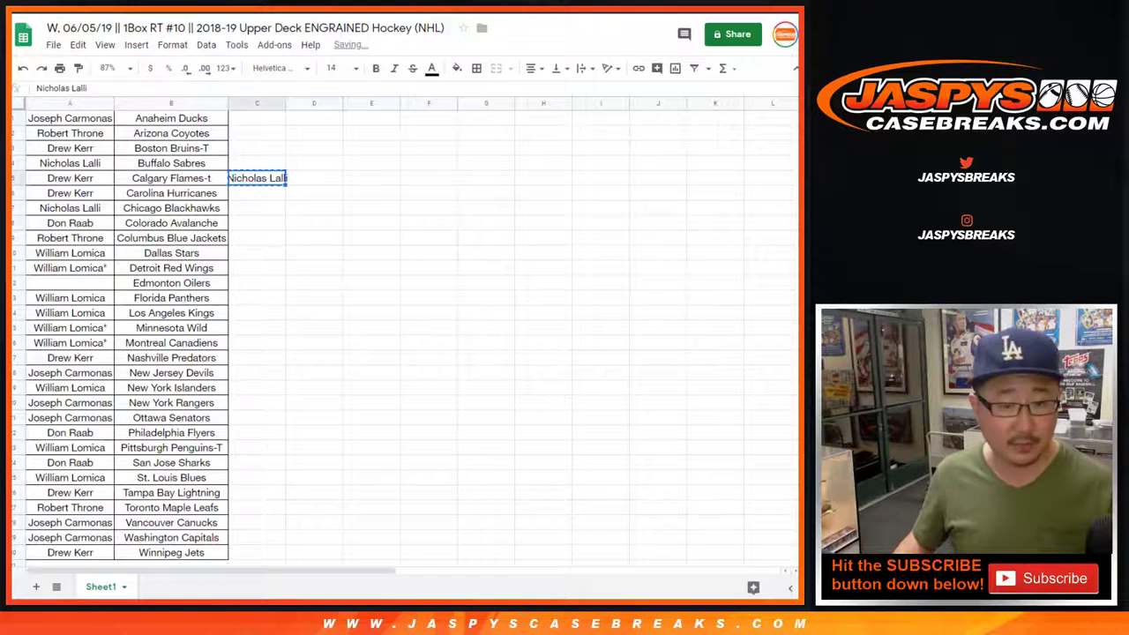
left_click(69, 282)
key("ctrl+v")
left_click(171, 282)
key("F2")
type("-")
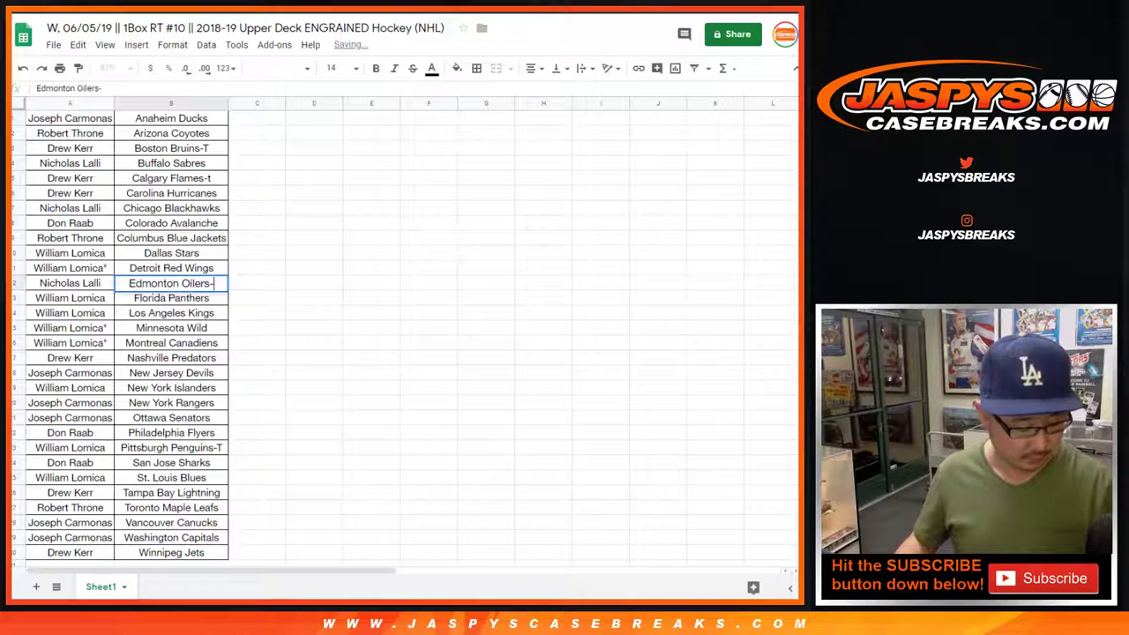
type("t")
key("Tab")
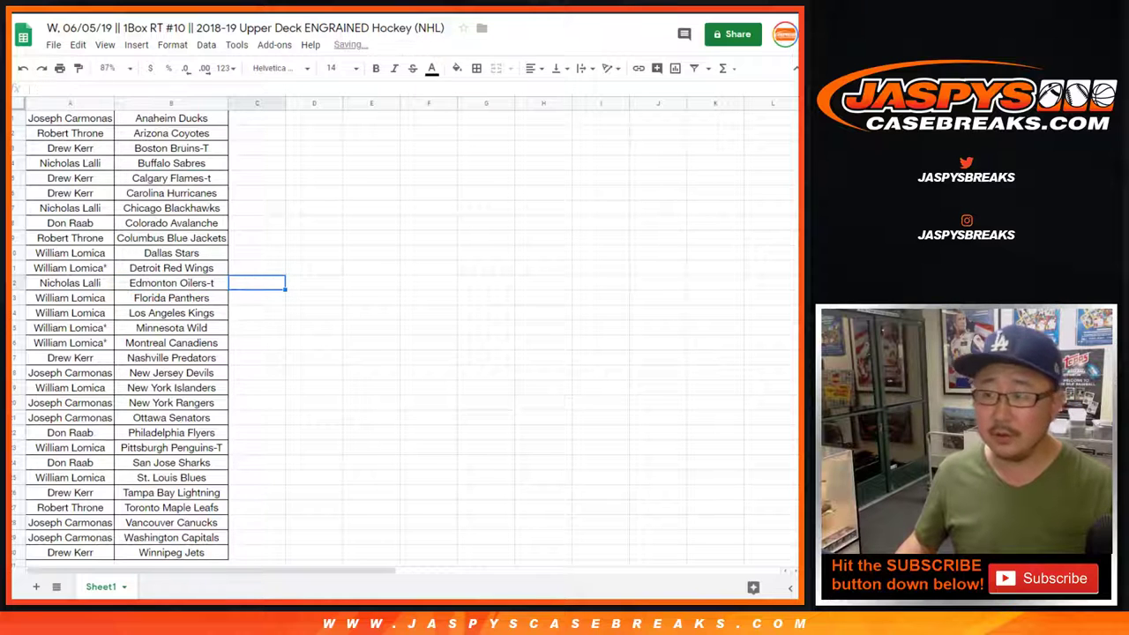
left_click(543, 342)
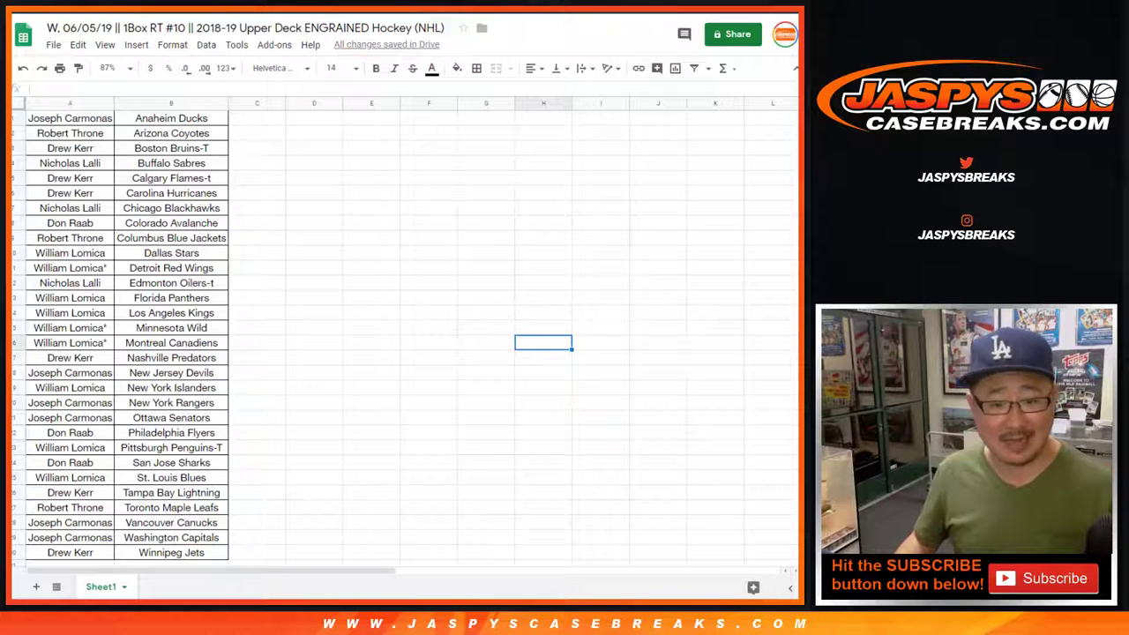
Find another buyer's entries and select their Colorado Avalanche, Philadelphia Flyers and San Jose Sharks rows.
left_click(16, 537)
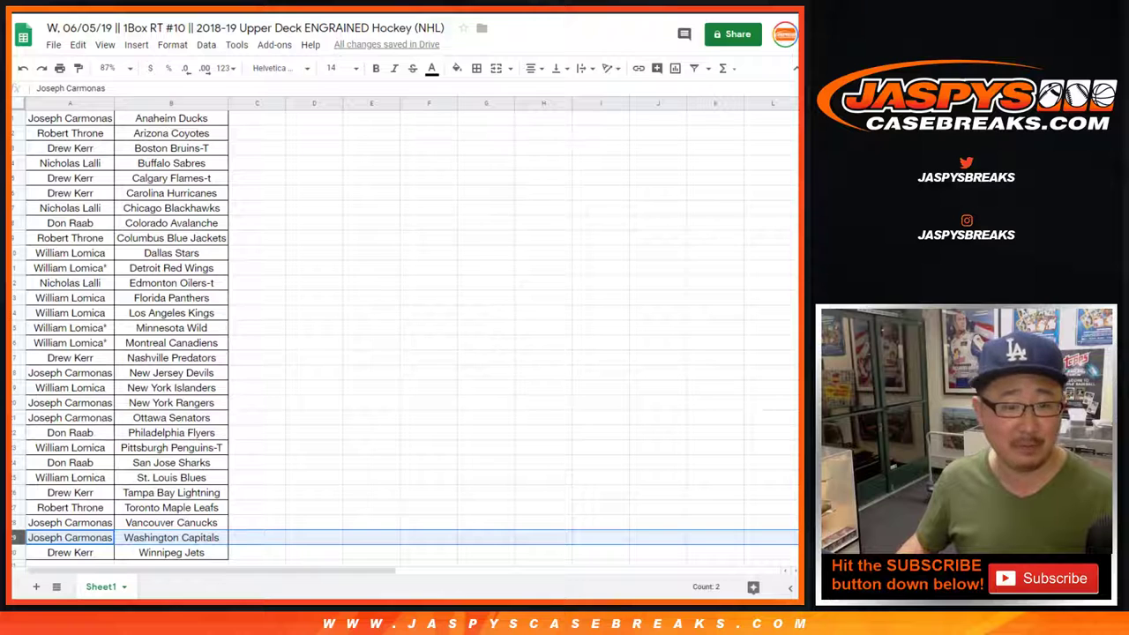
key("ctrl+f")
type("raa")
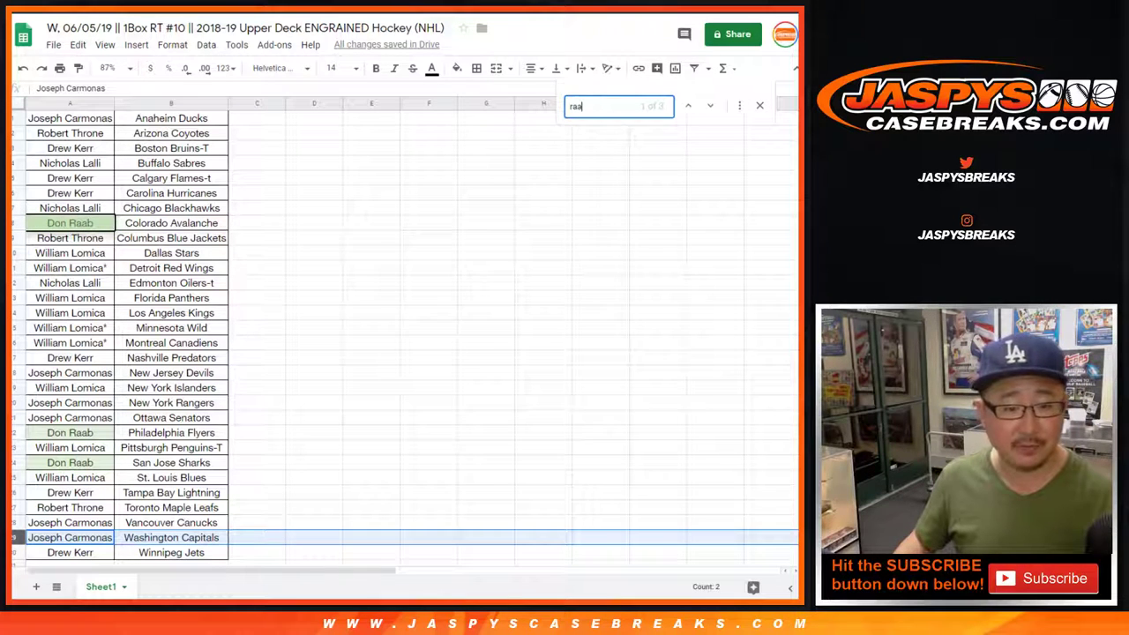
key("Escape")
left_click(18, 432, "ctrl")
left_click(17, 462, "ctrl")
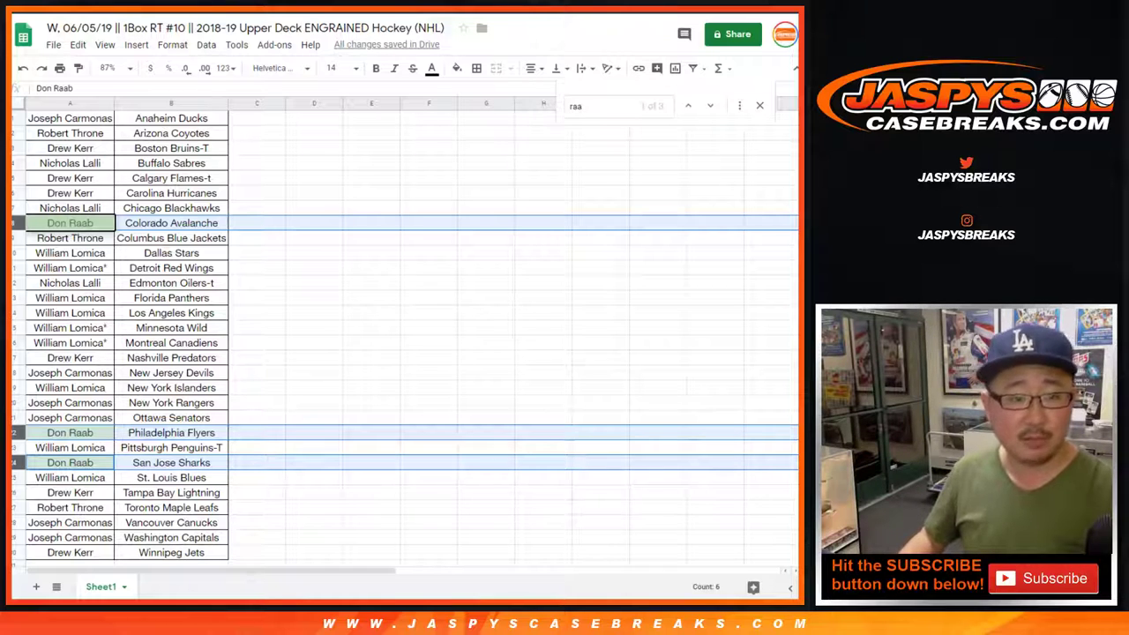
Print the finished team sheet.
key("ctrl+p")
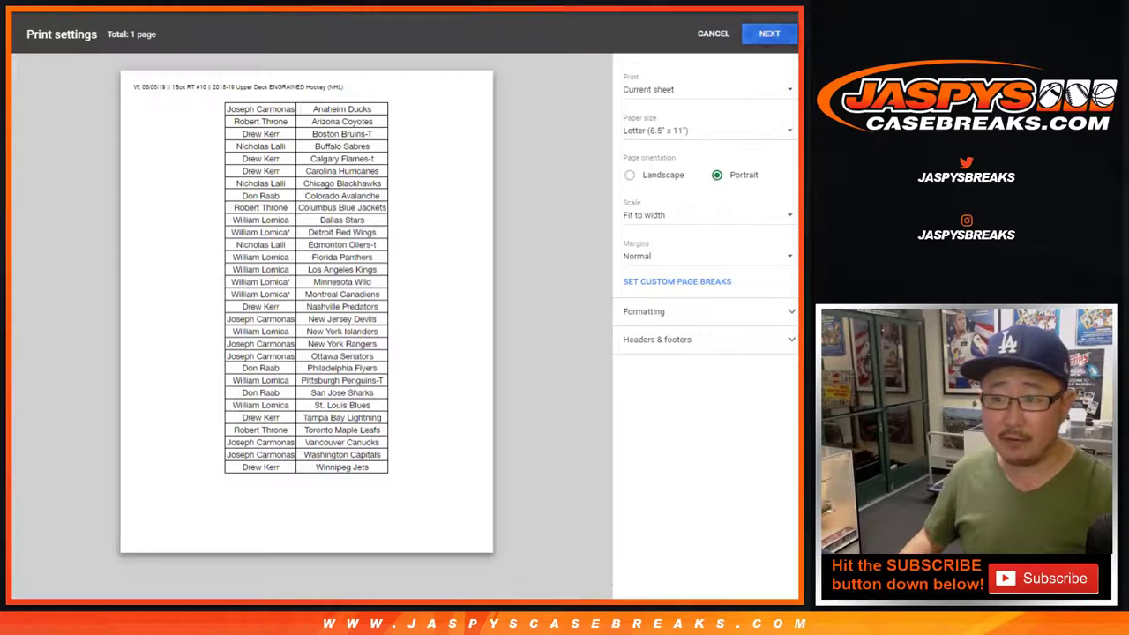
key("Return")
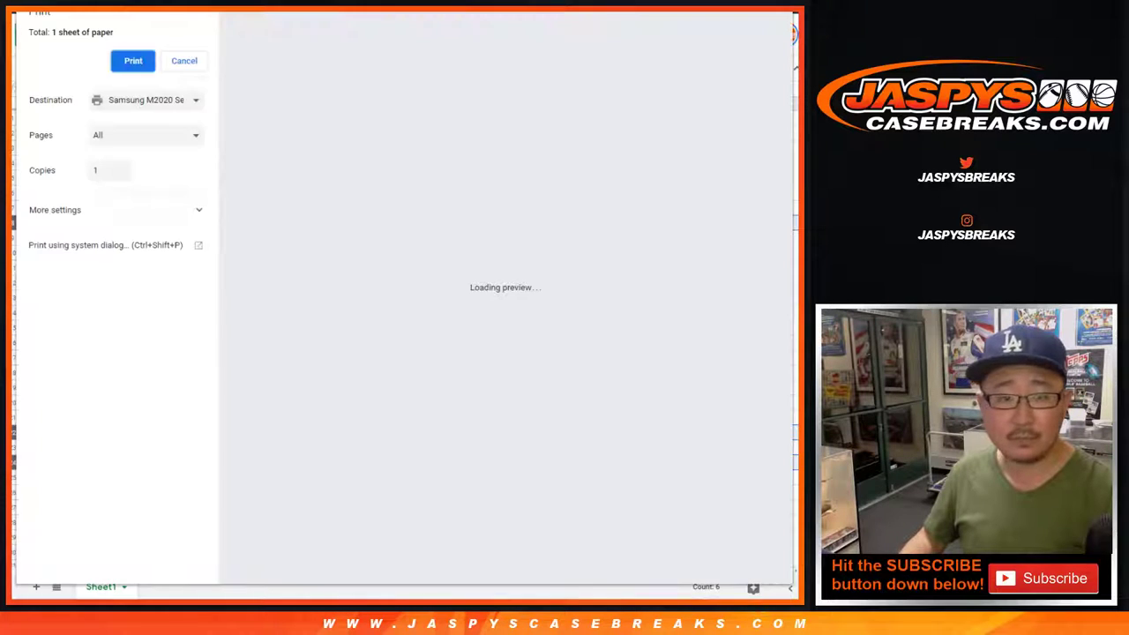
key("Return")
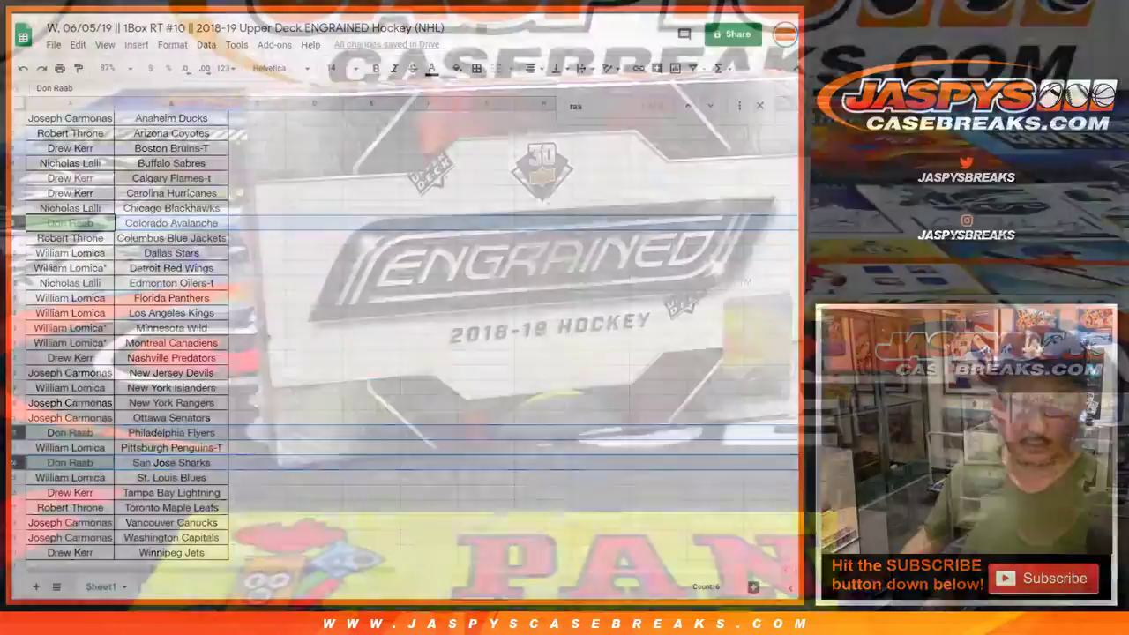